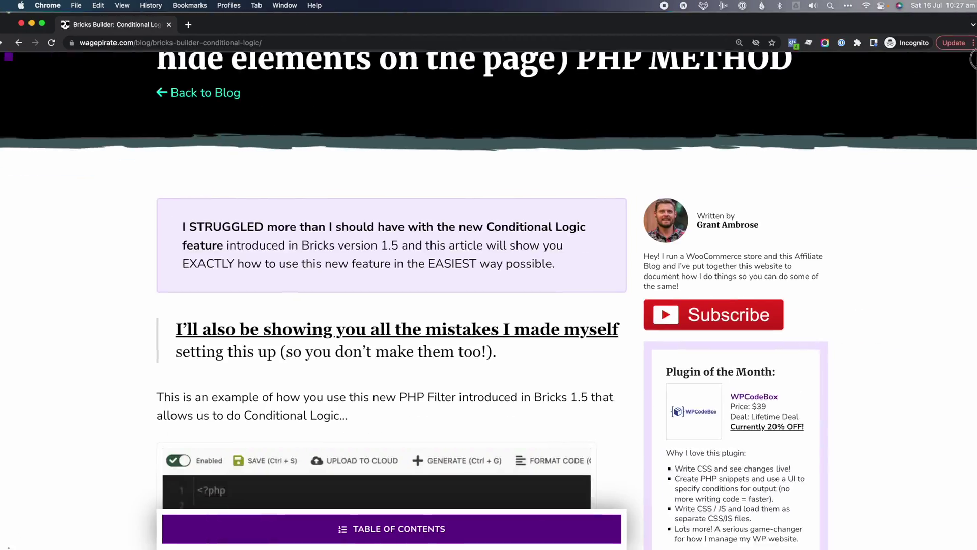
# Highlight the #sidebar-fixed selector in Fixed Widget's fixed elements list
pyautogui.scroll(-6, 973, 67)
pyautogui.moveTo(973, 67)
pyautogui.mouseDown()
pyautogui.moveTo(973, 107)
pyautogui.moveTo(973, 68)
pyautogui.mouseUp()
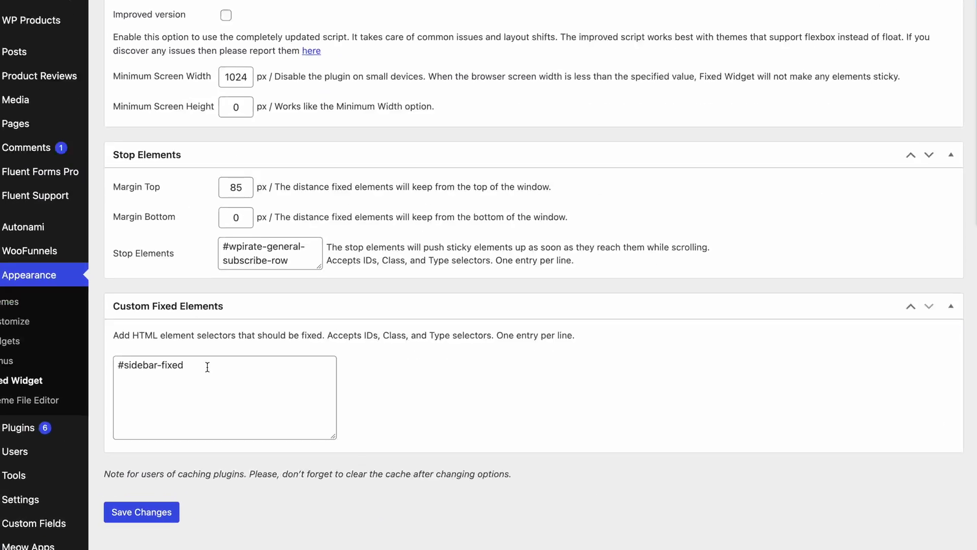
pyautogui.moveTo(208, 366); pyautogui.dragTo(124, 364)
pyautogui.moveTo(134, 331); pyautogui.dragTo(125, 326)
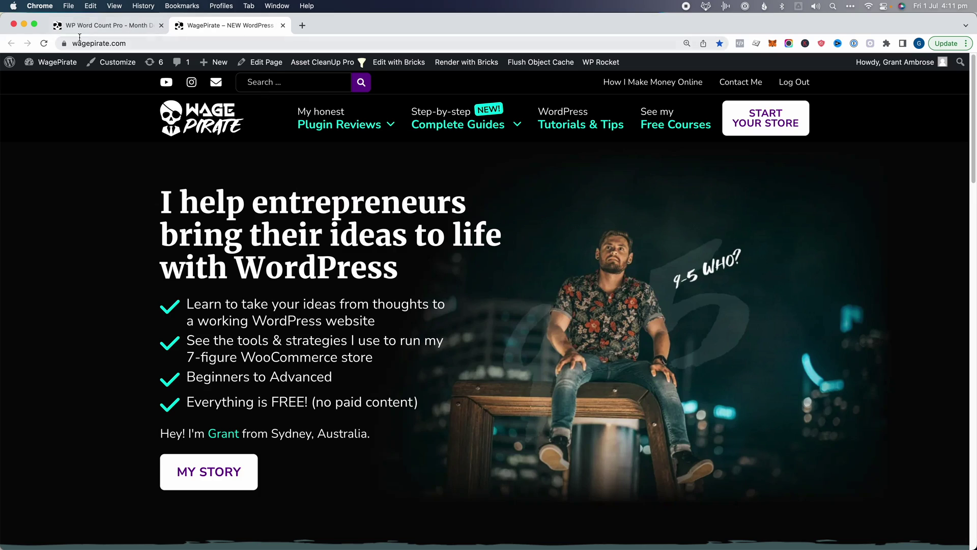
# Open the Redirect WooCommerce post from WordPress Tutorials & Tips and try the GET MY BEST TIPS! popup
pyautogui.click(583, 128)
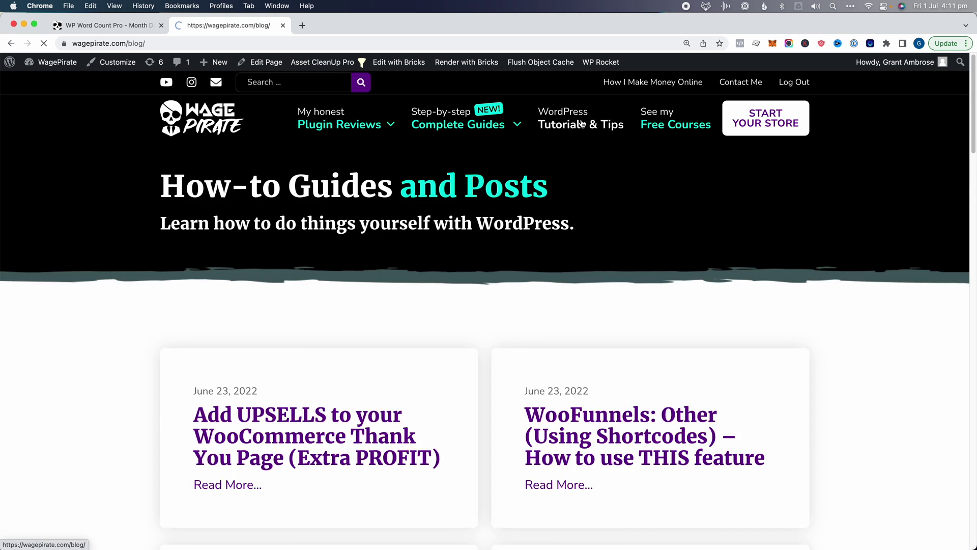
pyautogui.scroll(-6, 530, 270)
pyautogui.click(559, 355)
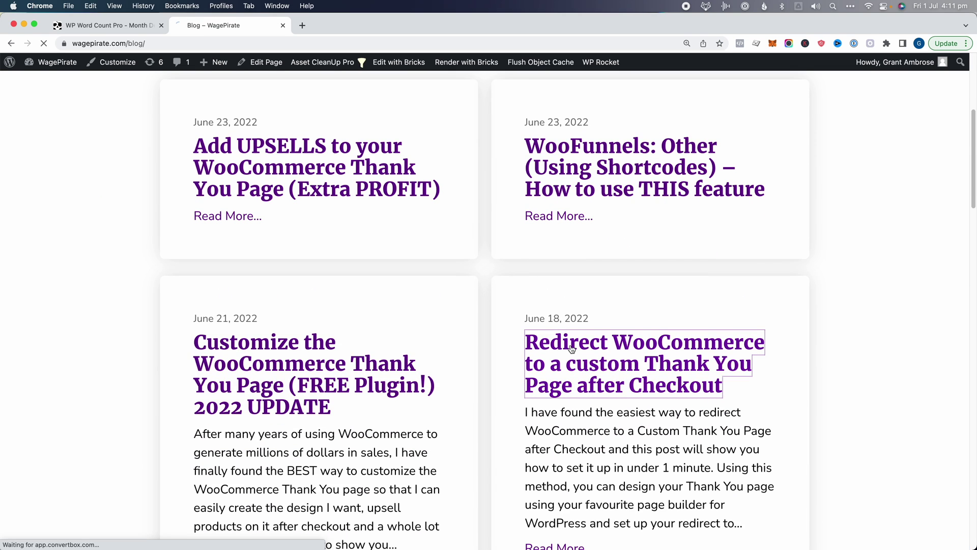
pyautogui.scroll(-15, 440, 257)
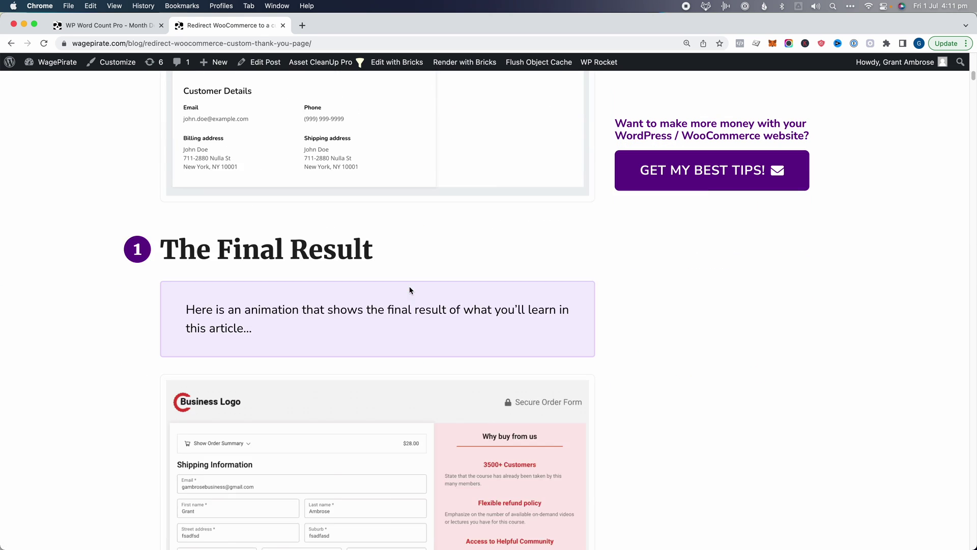
pyautogui.moveTo(625, 124); pyautogui.dragTo(712, 136)
pyautogui.click(790, 137)
pyautogui.click(715, 179)
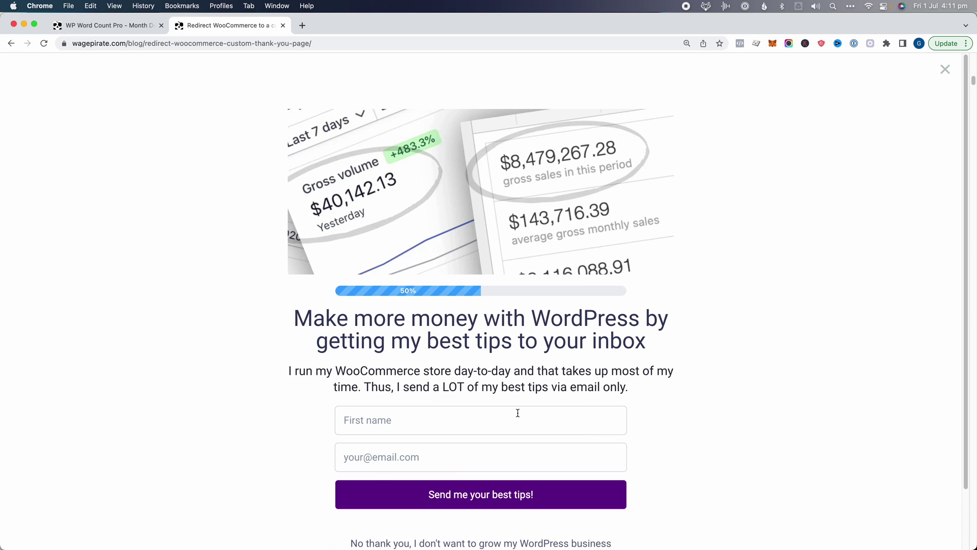
pyautogui.click(946, 71)
# Scroll down the post and confirm the pinned tips box still opens the opt-in popup
pyautogui.scroll(-20, 391, 210)
pyautogui.scroll(-10, 391, 210)
pyautogui.scroll(-20, 391, 210)
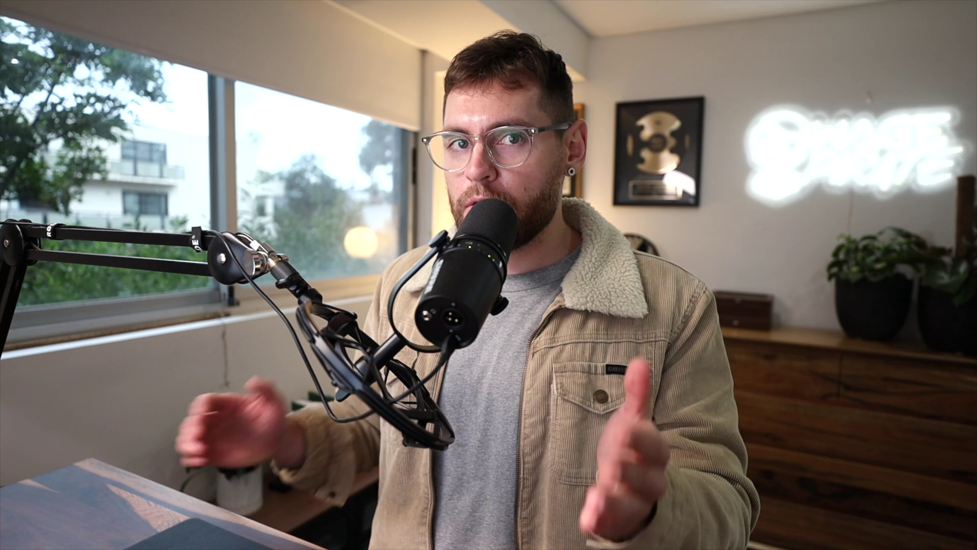
pyautogui.scroll(-3, 414, 199)
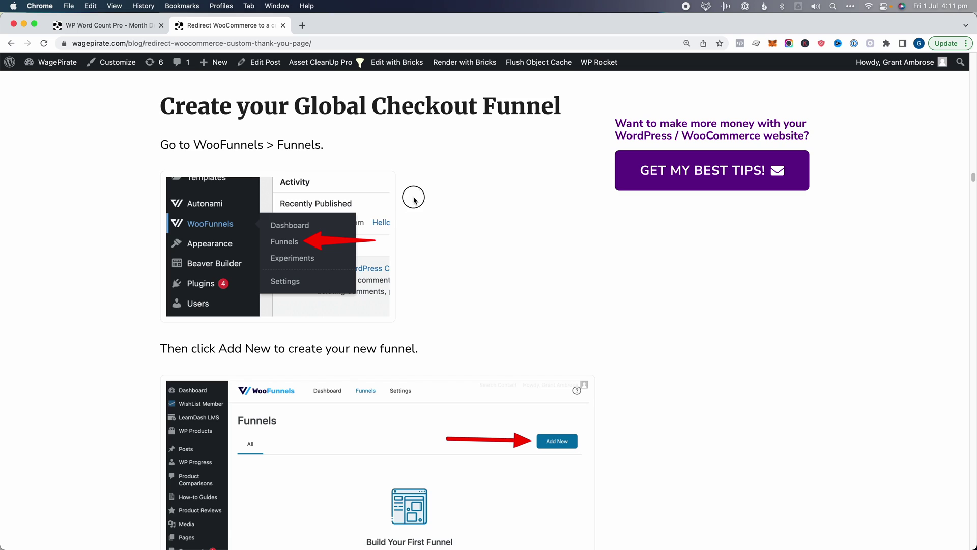
pyautogui.scroll(-4, 412, 202)
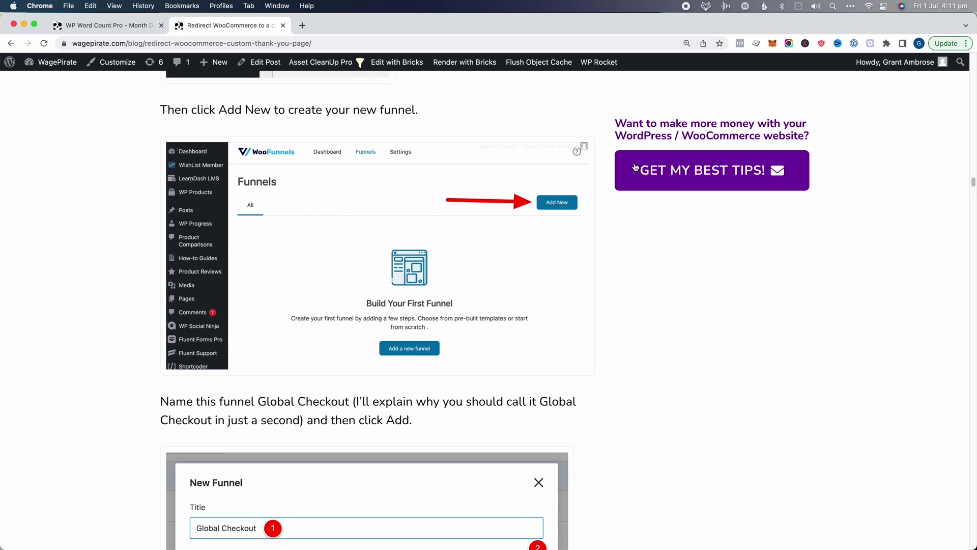
pyautogui.click(685, 184)
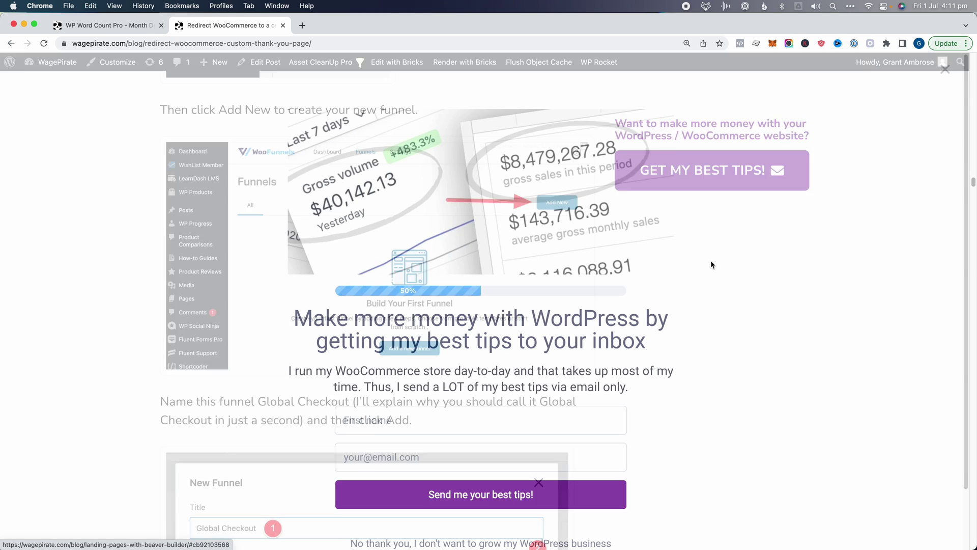
pyautogui.click(946, 69)
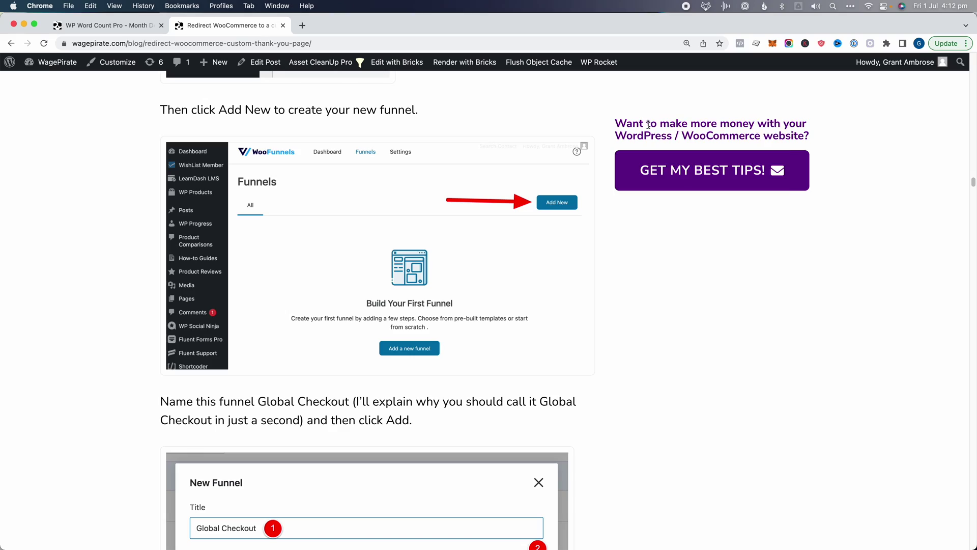
pyautogui.rightClick(650, 125)
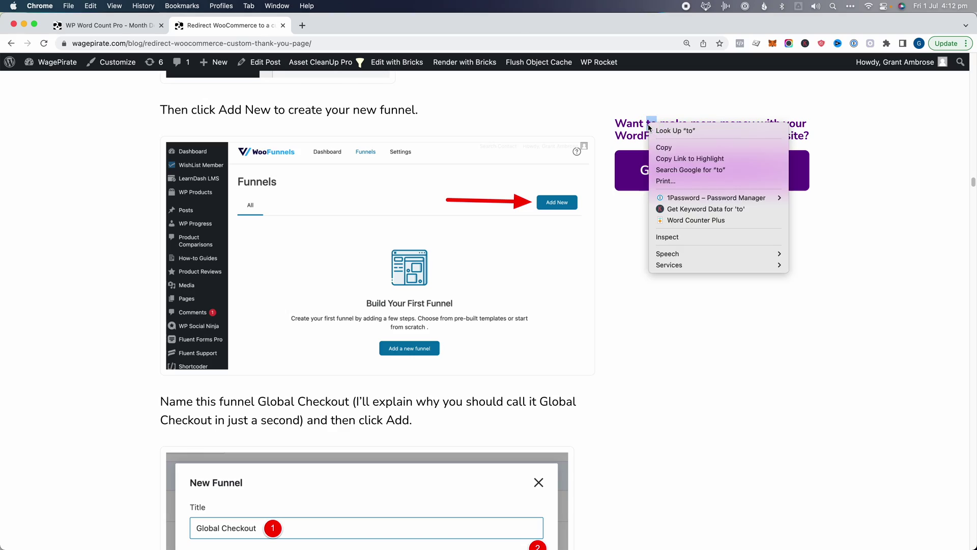
pyautogui.click(668, 237)
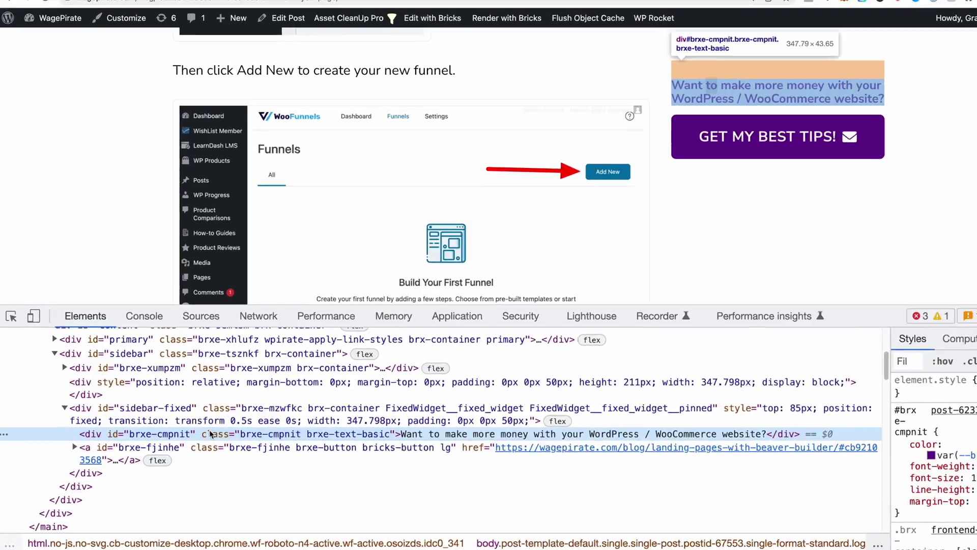
pyautogui.click(112, 420)
pyautogui.doubleClick(136, 410)
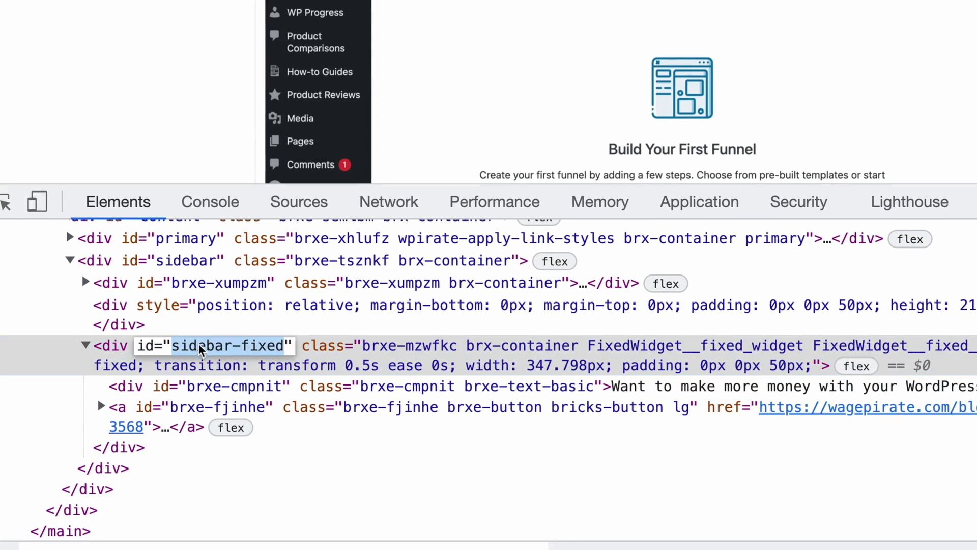
pyautogui.click(323, 349)
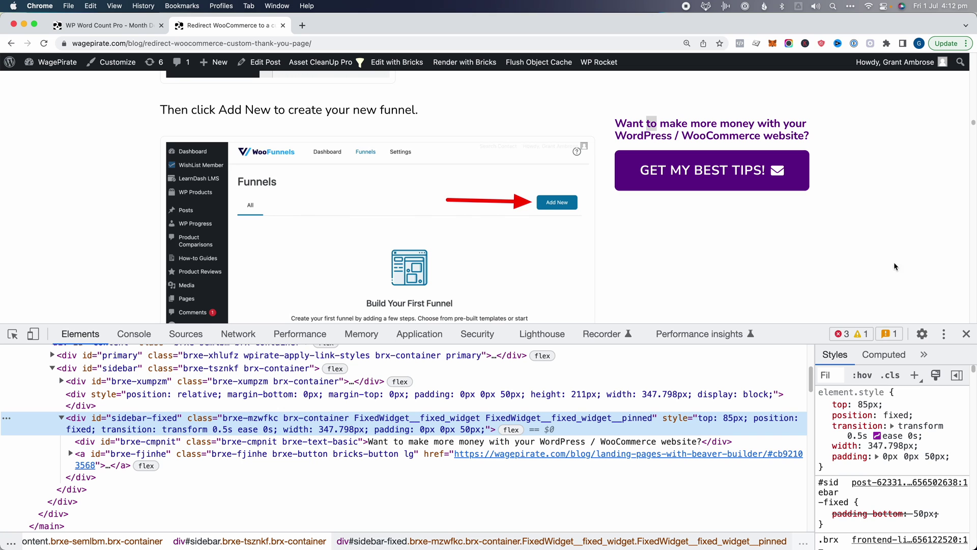
pyautogui.scroll(-3, 896, 215)
pyautogui.scroll(20, 896, 215)
pyautogui.scroll(-1, 896, 216)
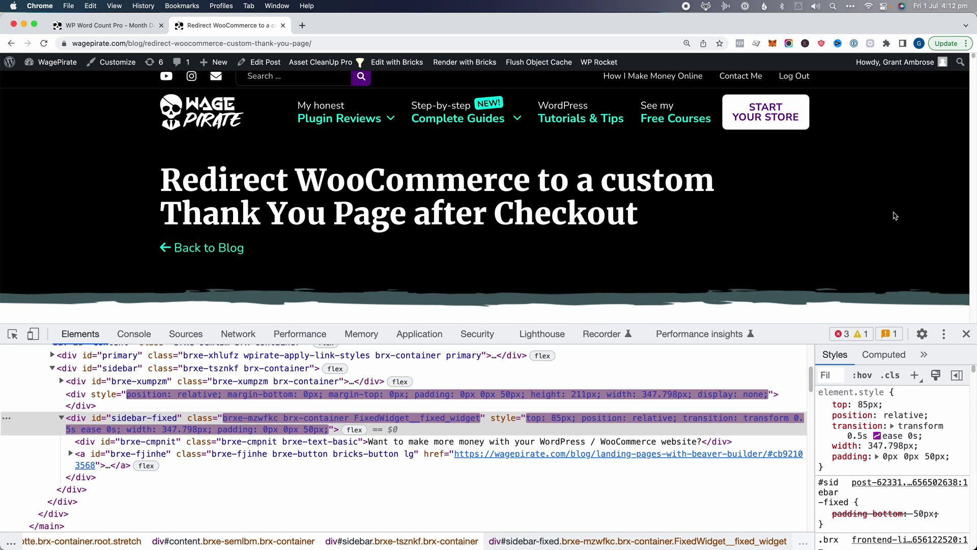
pyautogui.scroll(-10, 895, 411)
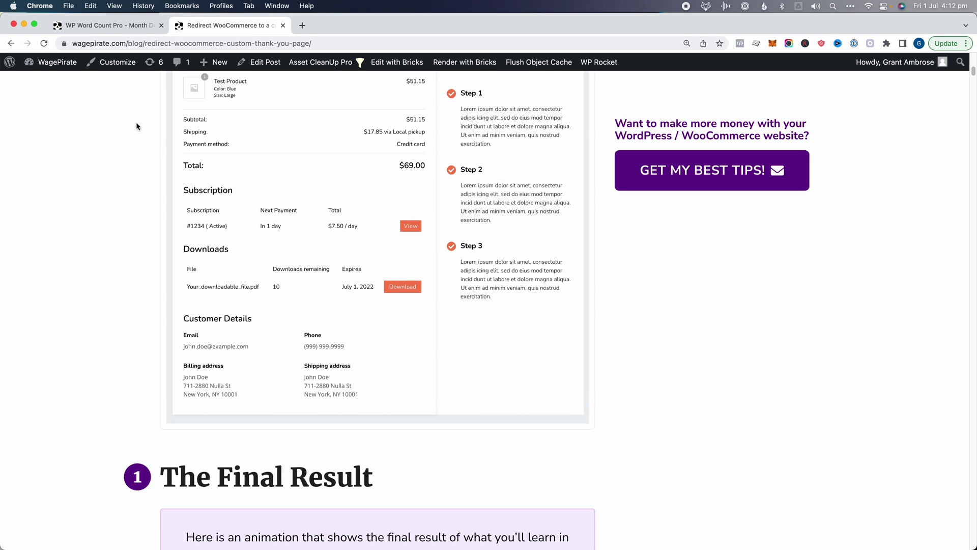
pyautogui.scroll(1, 100, 100)
pyautogui.moveTo(47, 61)
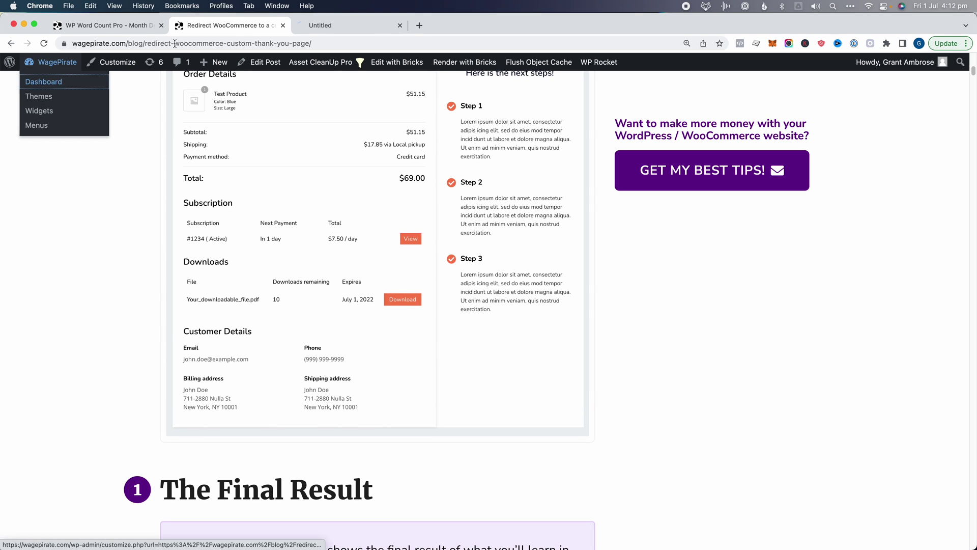
# Go to the installed plugins list in WordPress admin and review the Fixed Widget description
pyautogui.click(328, 26)
pyautogui.moveTo(61, 370)
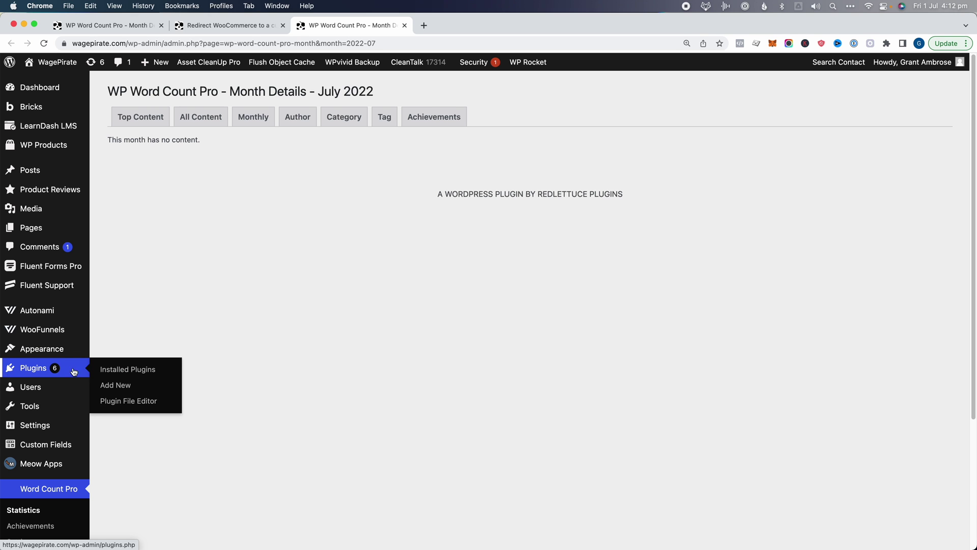
pyautogui.click(135, 375)
pyautogui.scroll(-15, 328, 387)
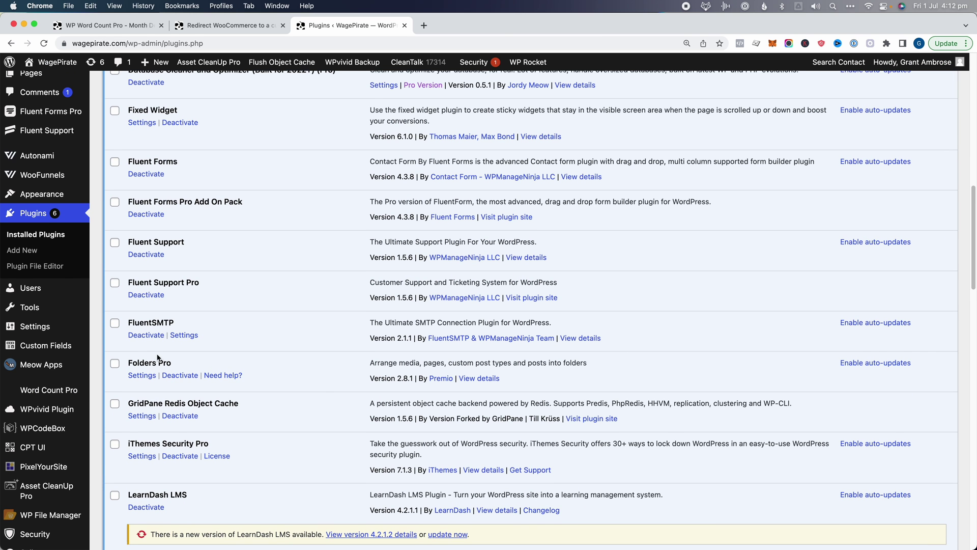
pyautogui.scroll(2, 156, 239)
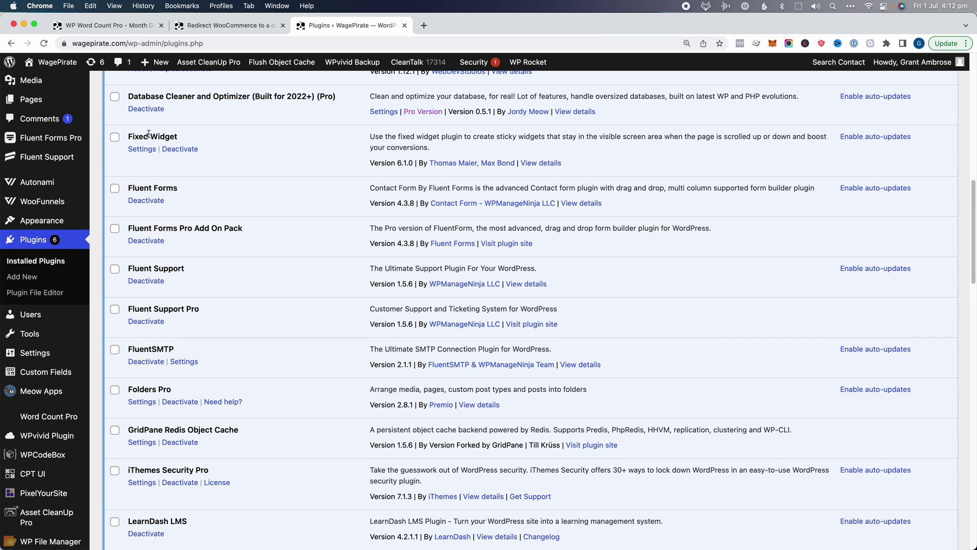
pyautogui.moveTo(393, 136); pyautogui.dragTo(624, 136)
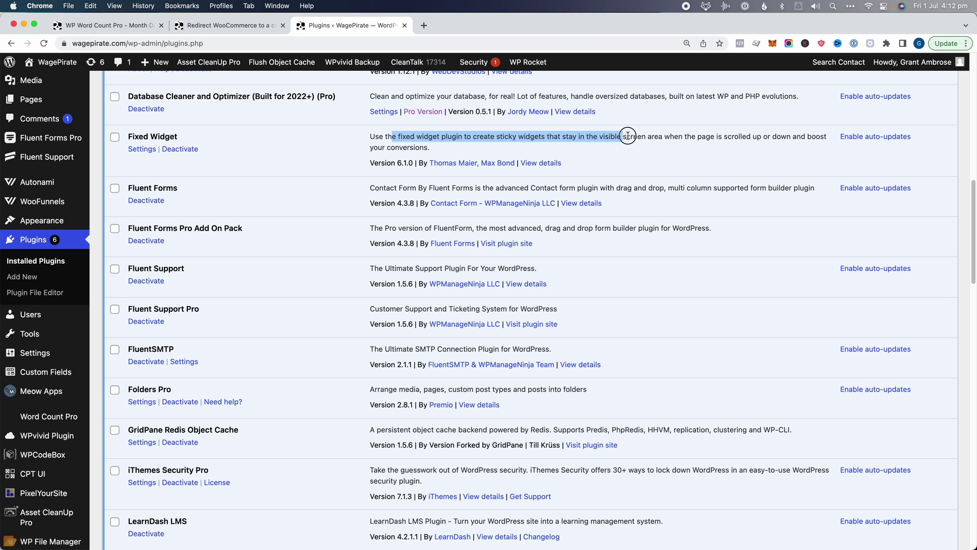
pyautogui.click(638, 138)
# Check the sidebar-fixed entry in Fixed Widget settings, then deactivate the Fixed Widget plugin
pyautogui.click(142, 148)
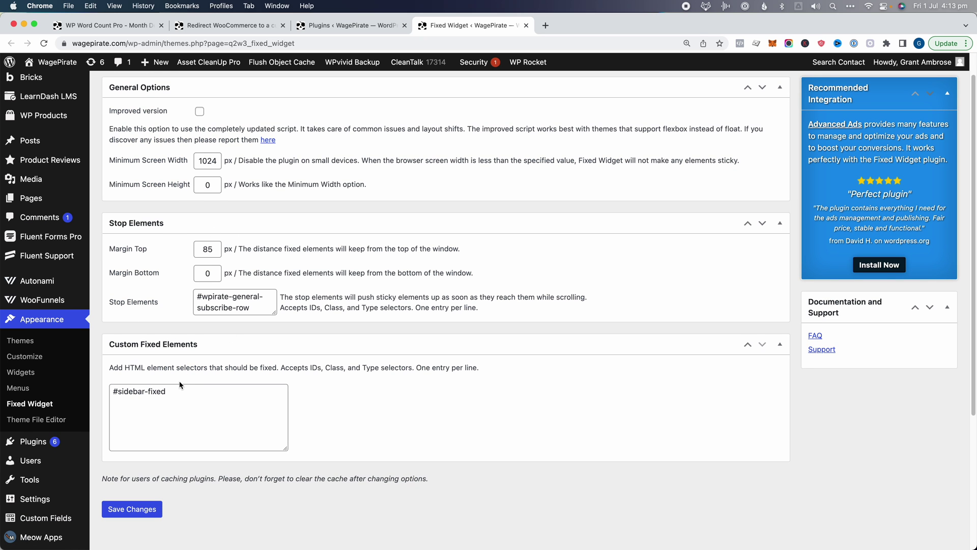
pyautogui.moveTo(184, 396); pyautogui.dragTo(117, 396)
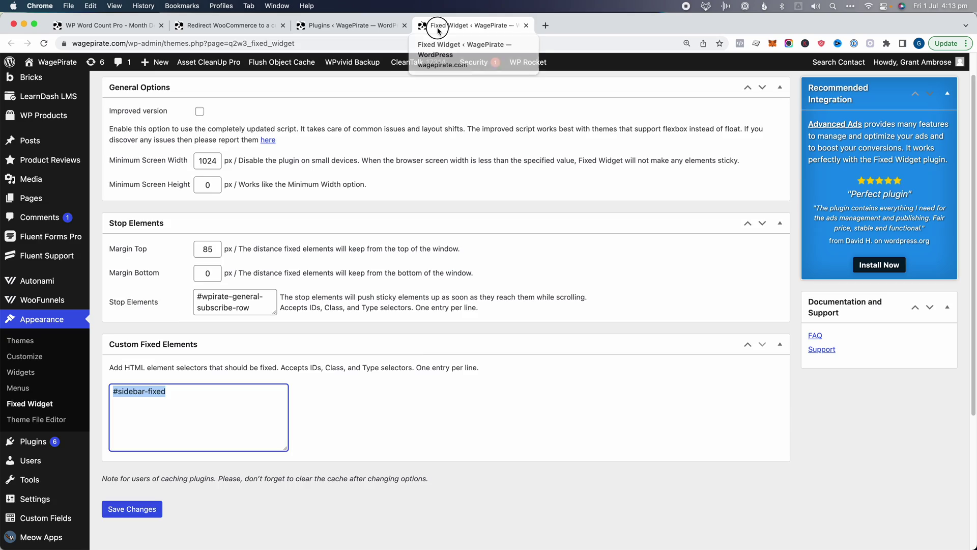
pyautogui.press('super+bracketleft')
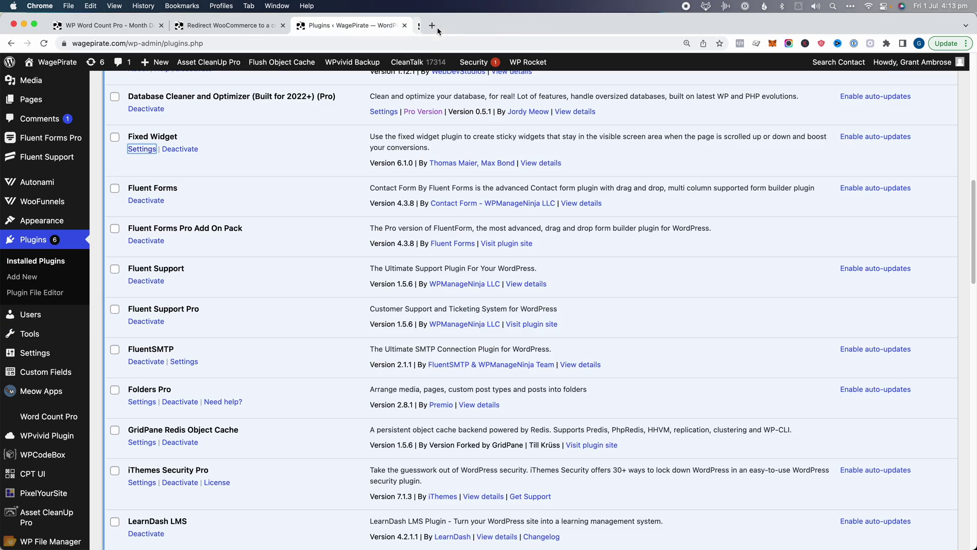
pyautogui.click(183, 149)
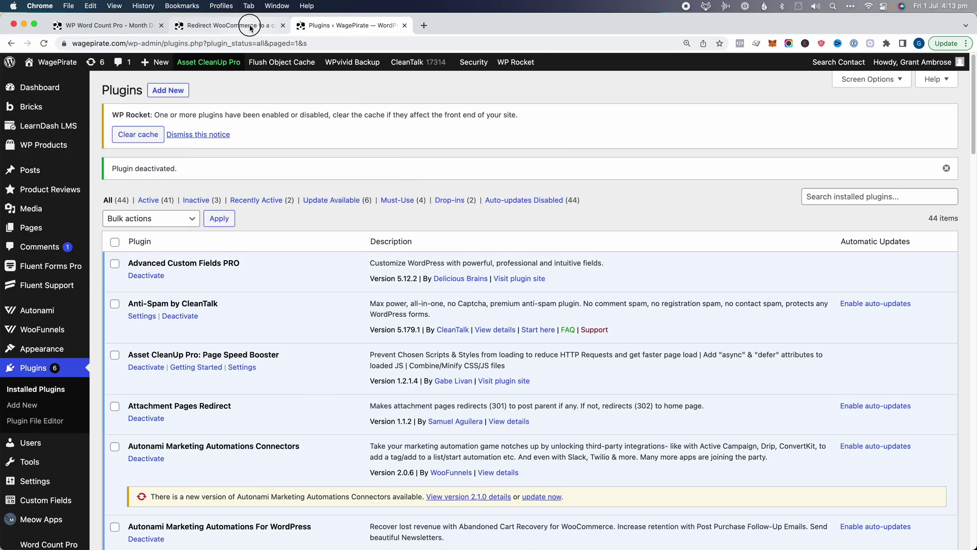
# Reload and scroll the Redirect WooCommerce post without the Fixed Widget plugin
pyautogui.click(234, 25)
pyautogui.scroll(10, 423, 258)
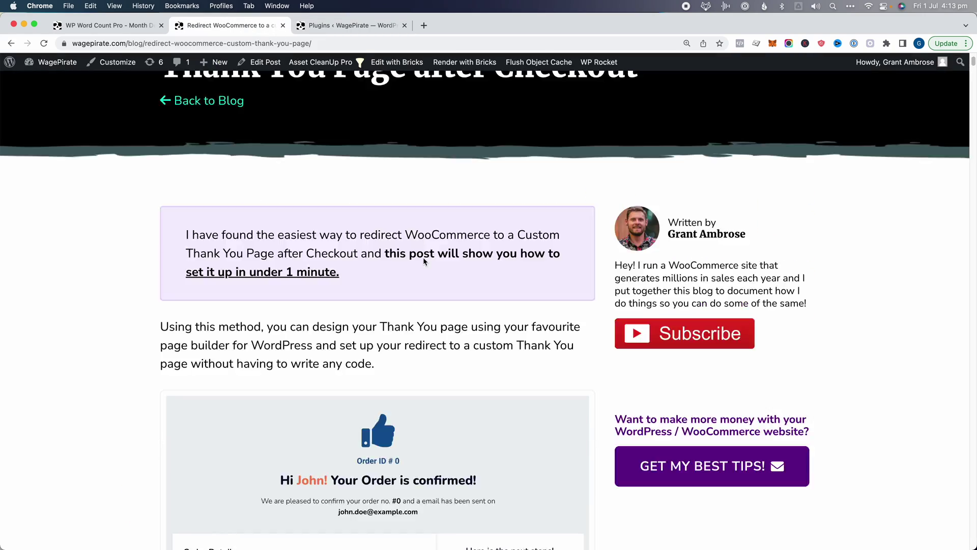
pyautogui.press('super+r')
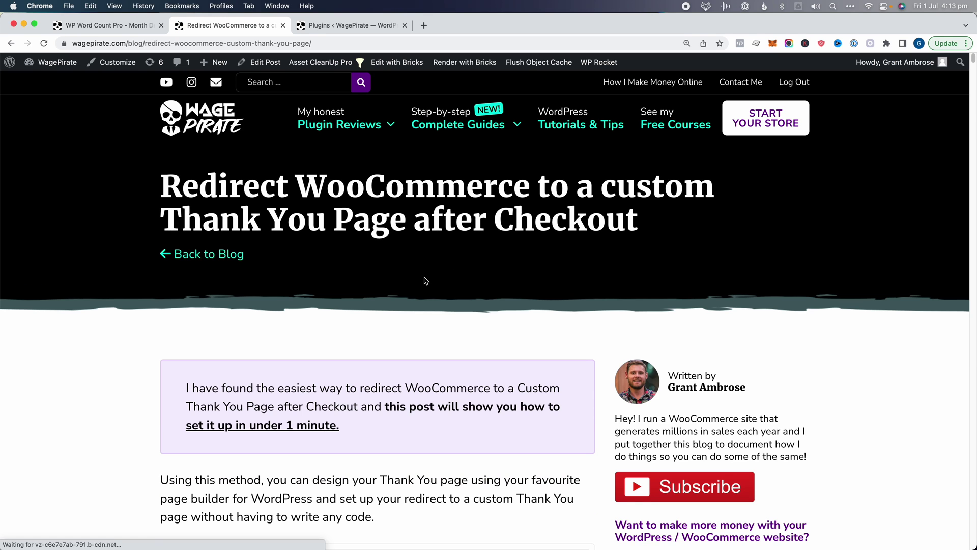
pyautogui.scroll(-15, 423, 275)
pyautogui.scroll(5, 424, 278)
pyautogui.scroll(10, 425, 280)
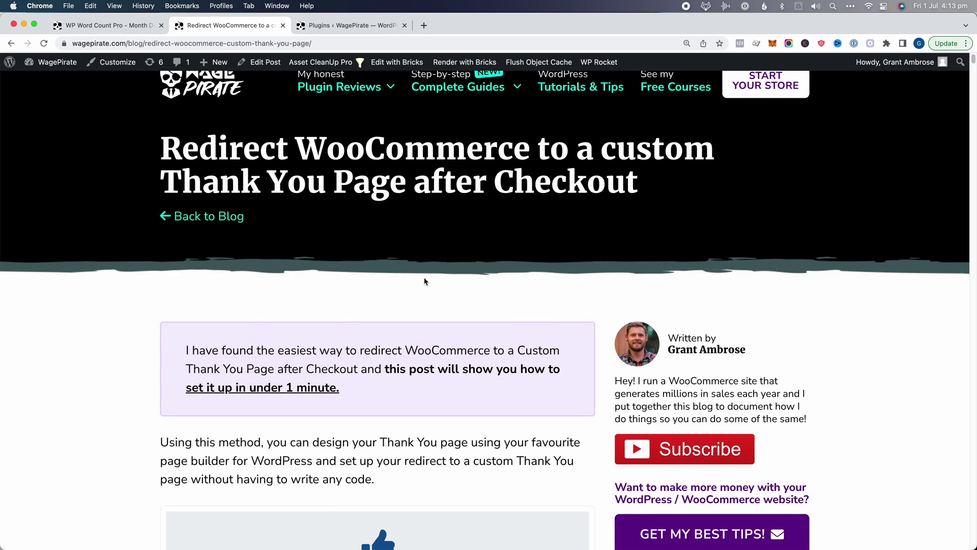
pyautogui.scroll(-5, 520, 357)
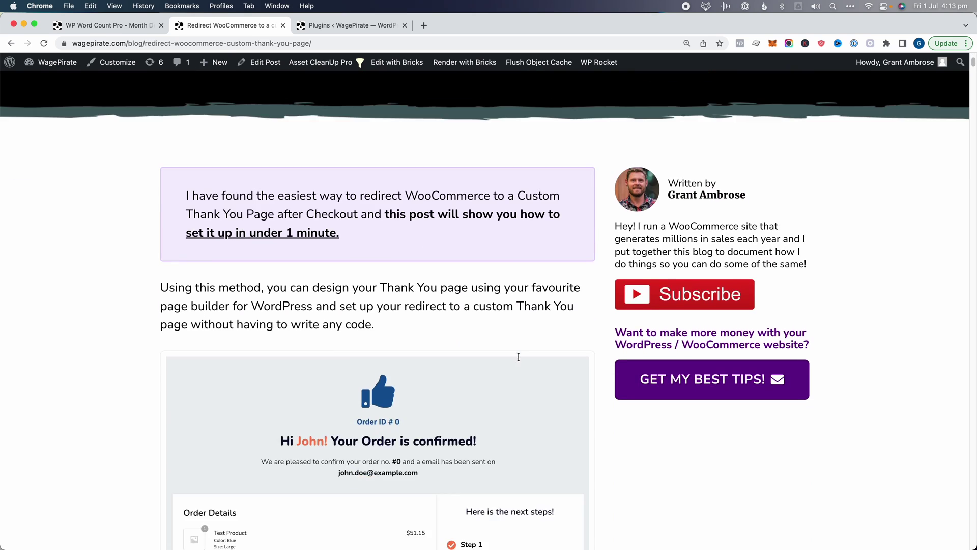
# From Bricks > Templates, open Single – Default with Sidebar with Edit with Bricks
pyautogui.click(137, 28)
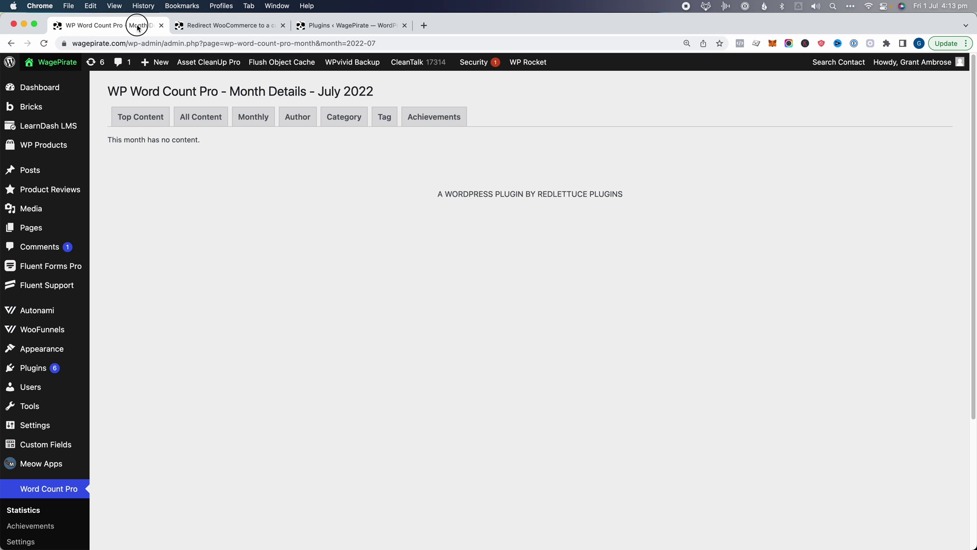
pyautogui.moveTo(47, 110)
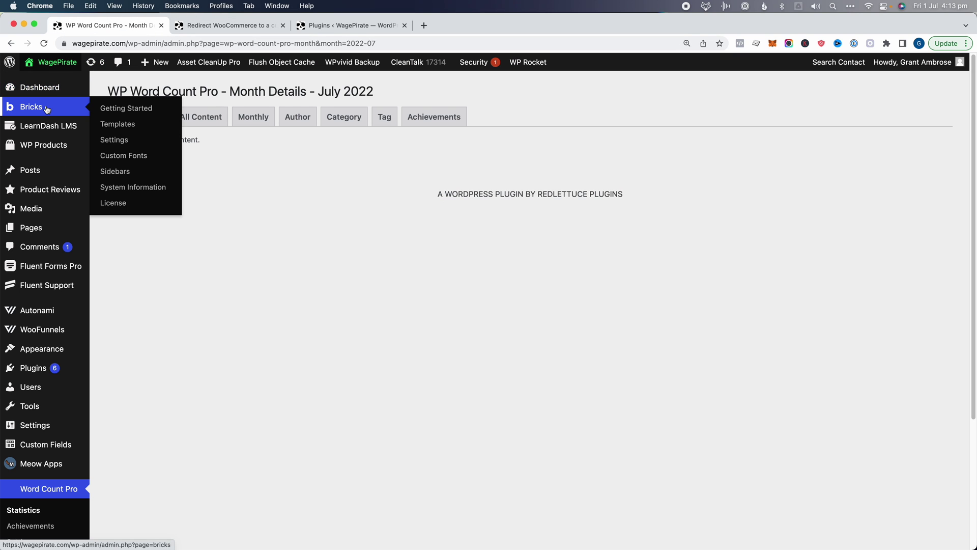
pyautogui.click(127, 124)
pyautogui.scroll(-3, 233, 251)
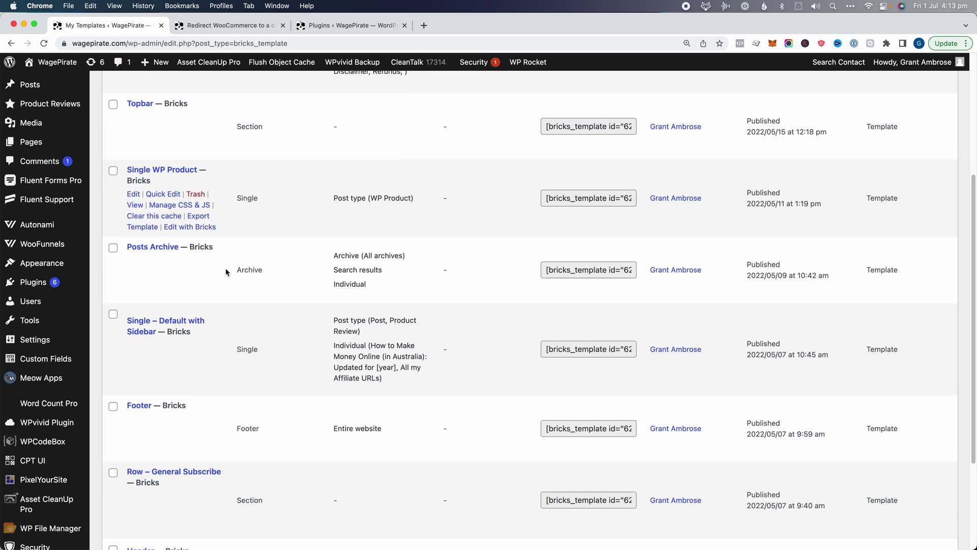
pyautogui.scroll(4, 231, 298)
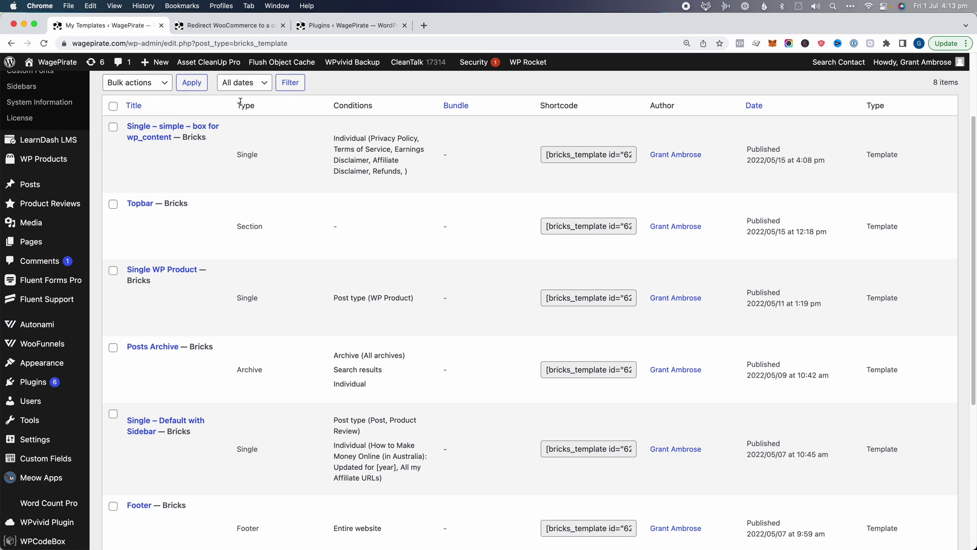
pyautogui.scroll(-2, 259, 451)
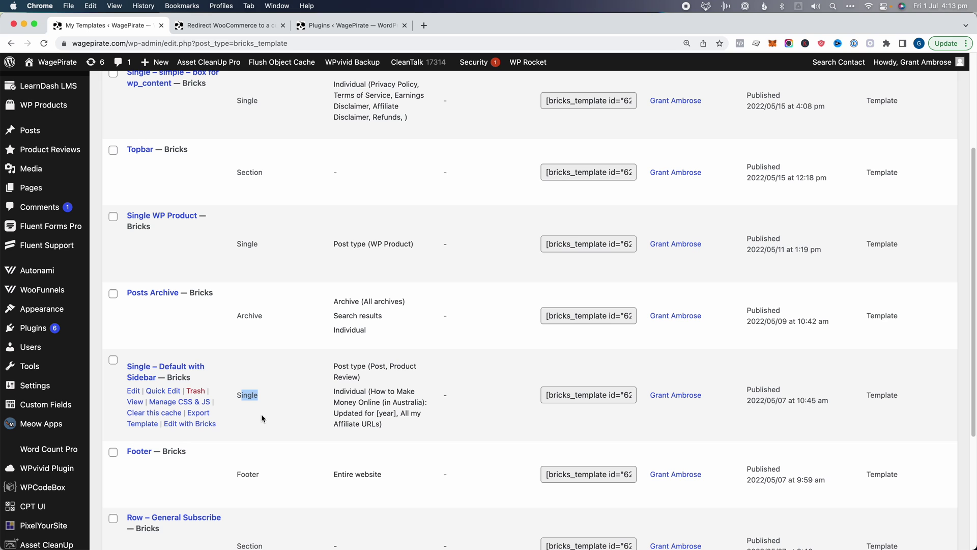
pyautogui.scroll(3, 361, 367)
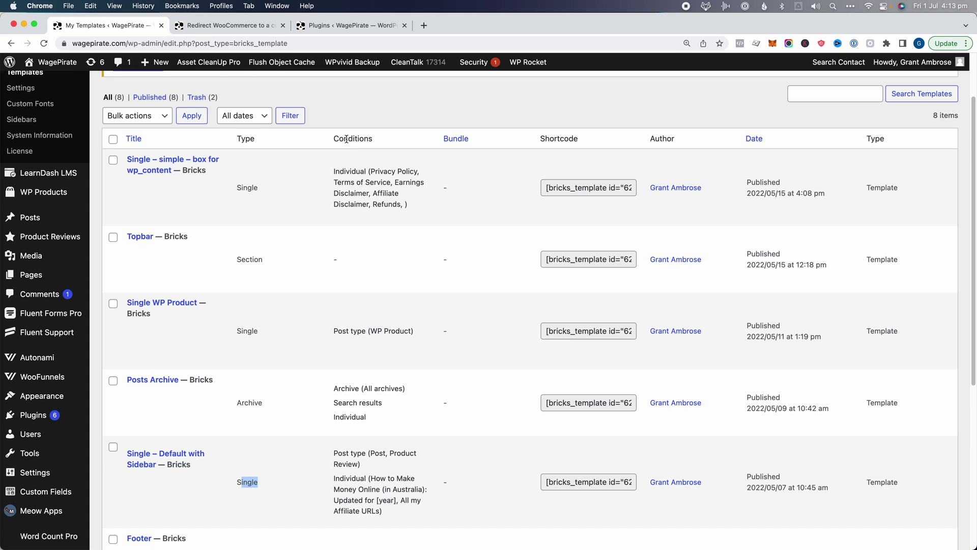
pyautogui.scroll(-7, 331, 239)
pyautogui.scroll(-2, 350, 278)
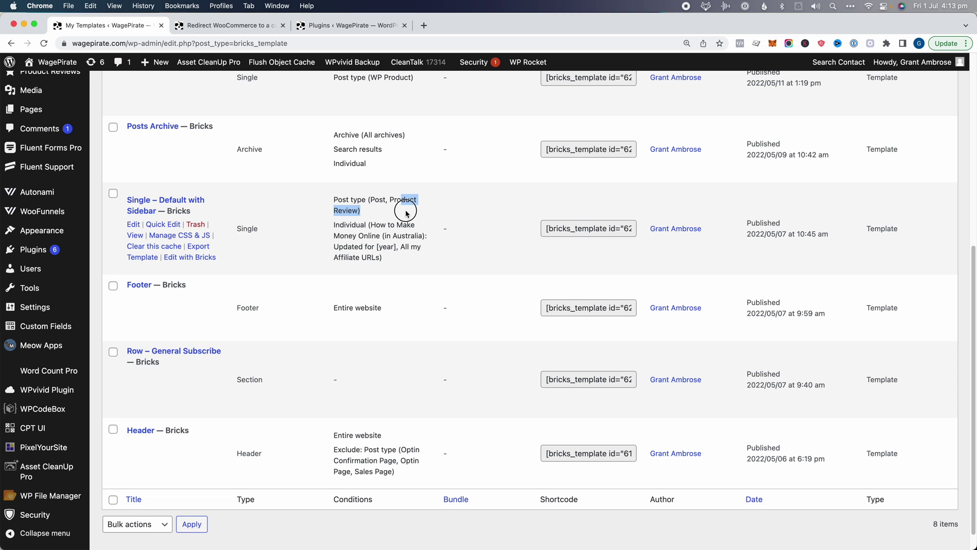
pyautogui.click(191, 260)
pyautogui.click(445, 23)
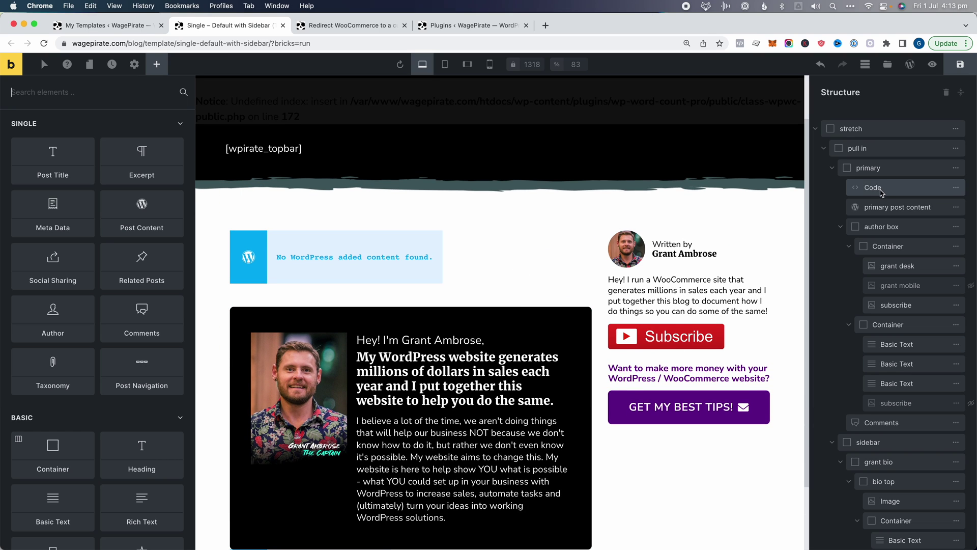
# Search elements for 'conten', try placing Post Content, then select the sidebar-fixed tips container
pyautogui.click(878, 209)
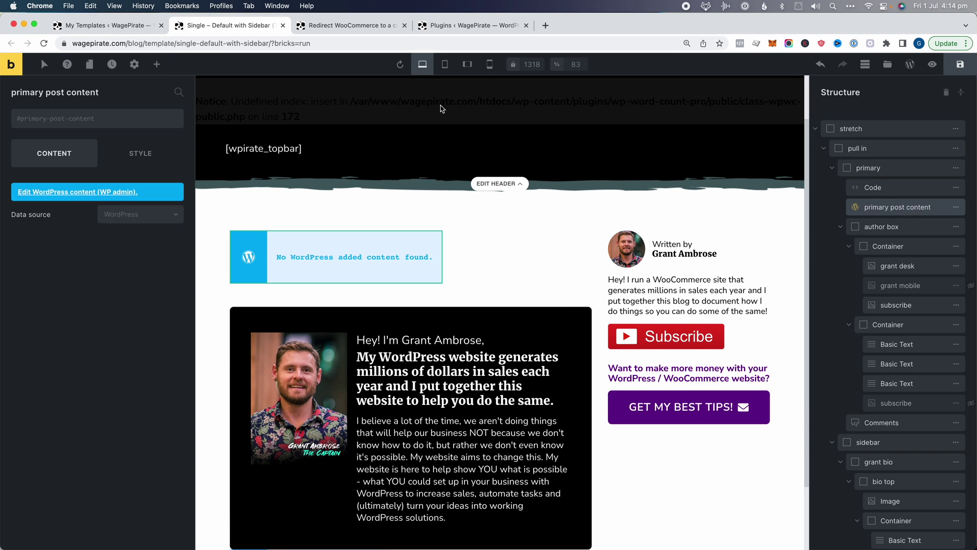
pyautogui.click(157, 64)
pyautogui.click(133, 84)
pyautogui.write('conten')
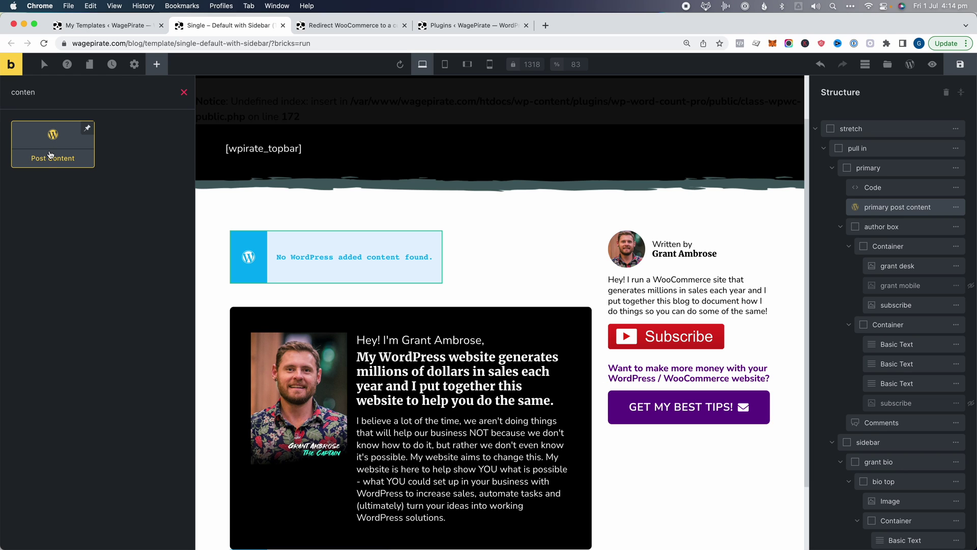
pyautogui.moveTo(51, 154); pyautogui.dragTo(289, 254)
pyautogui.moveTo(477, 241); pyautogui.dragTo(441, 438)
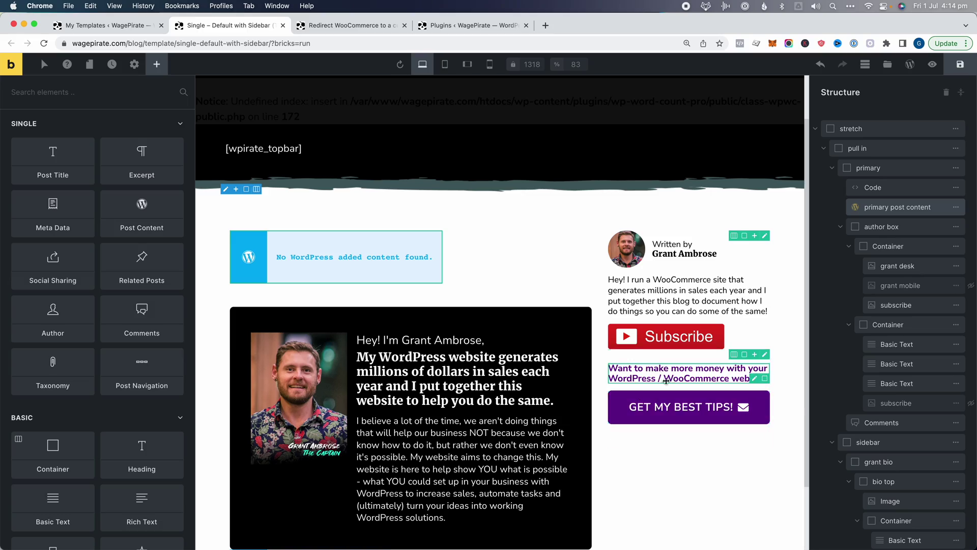
pyautogui.click(671, 374)
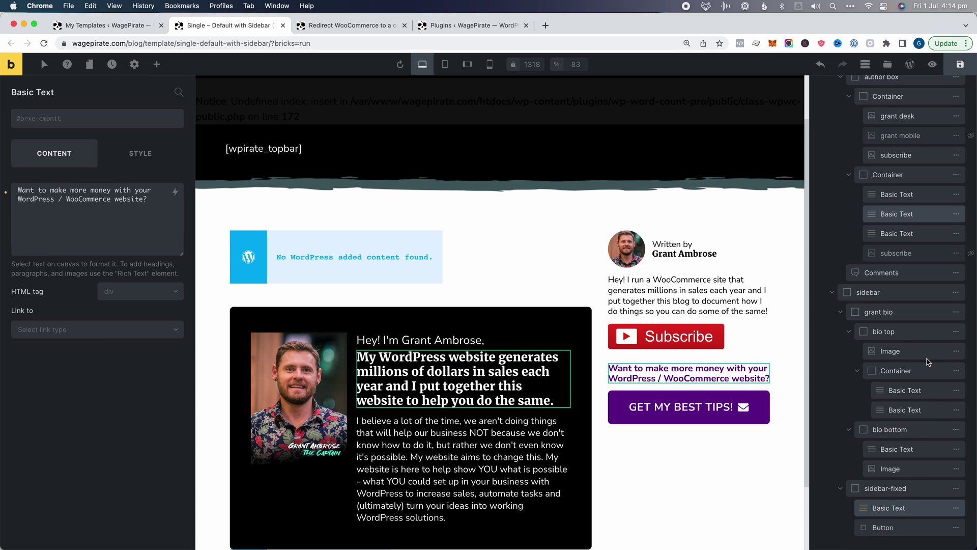
pyautogui.click(889, 488)
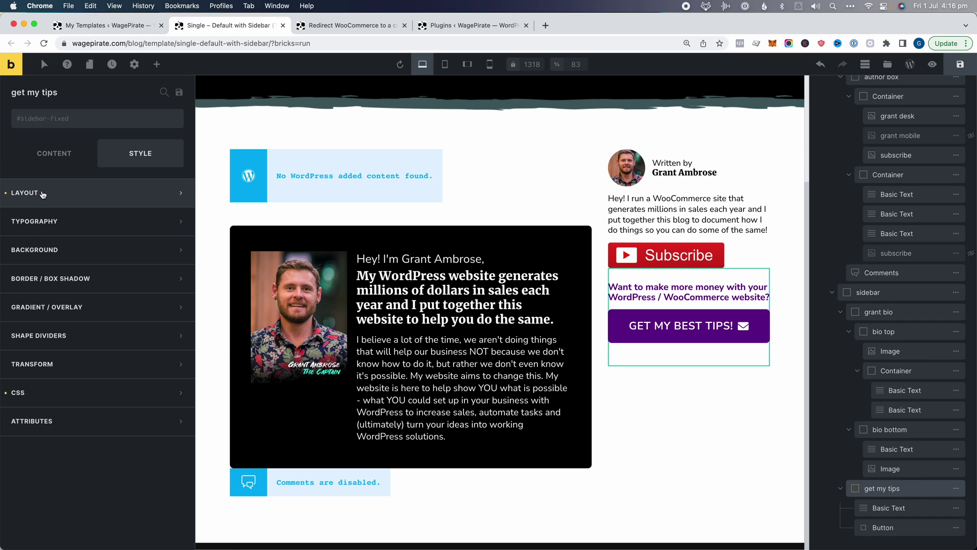
# Expand the tips box's Layout settings and bring up the Positioning type dropdown
pyautogui.click(43, 194)
pyautogui.scroll(-5, 98, 353)
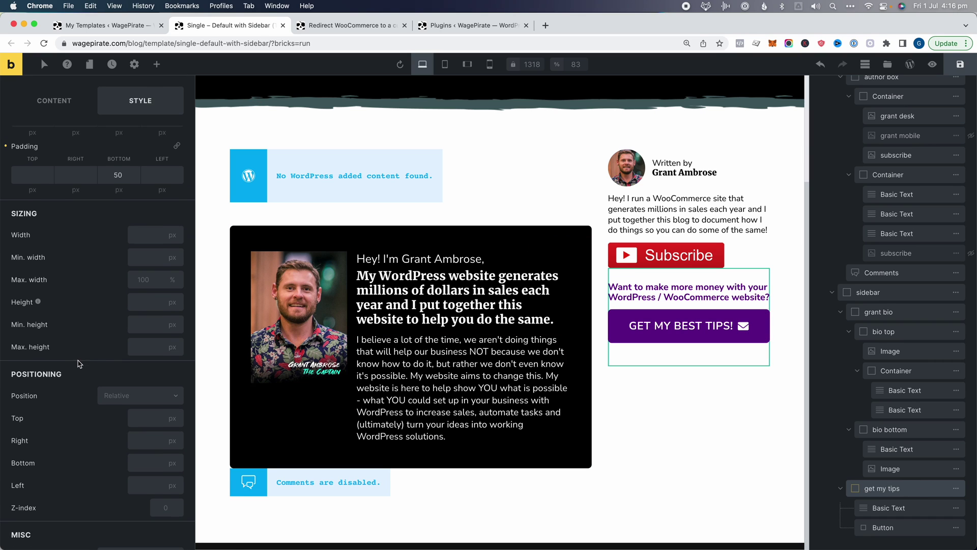
pyautogui.scroll(-1, 76, 362)
pyautogui.scroll(-5, 76, 305)
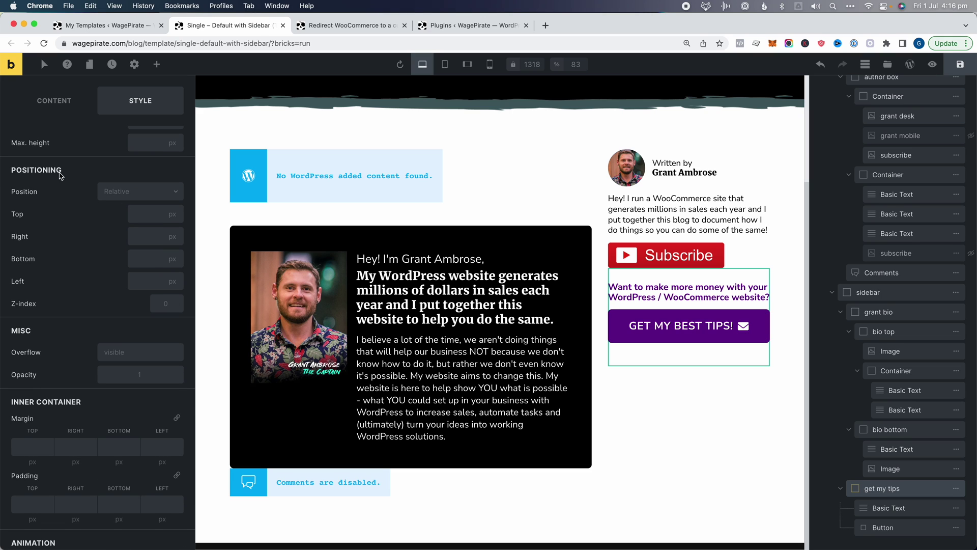
pyautogui.click(124, 196)
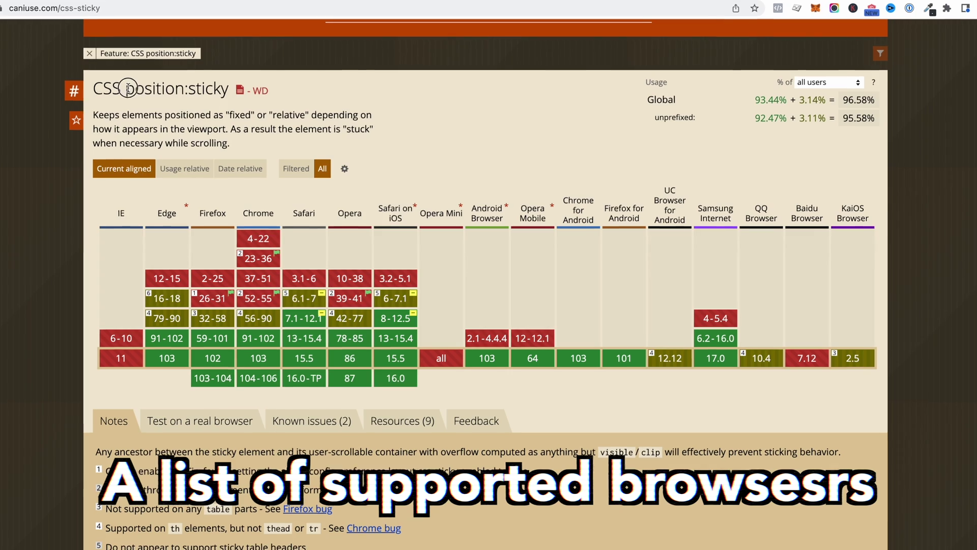
# Review caniuse.com's position:sticky support table and scroll the W3Schools sticky demo
pyautogui.moveTo(129, 88); pyautogui.dragTo(235, 90)
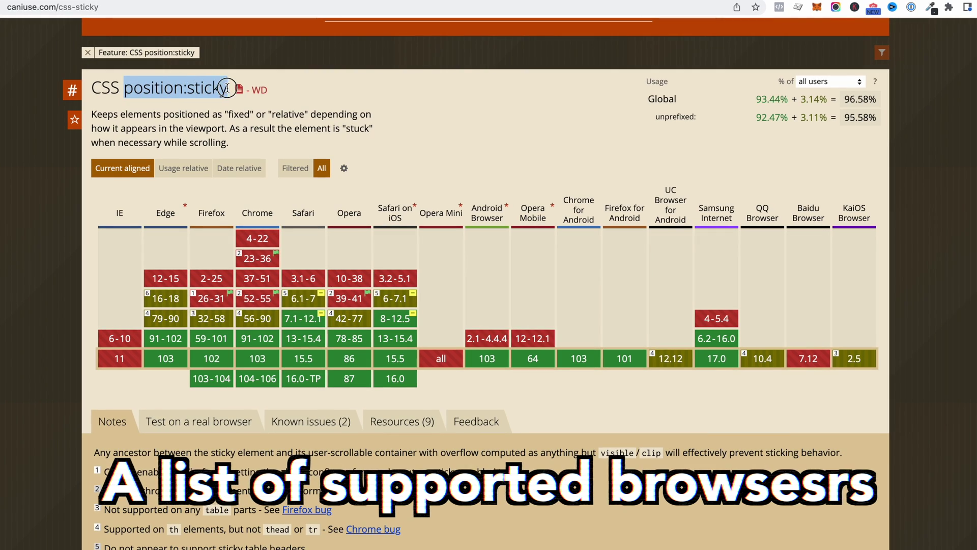
pyautogui.click(225, 105)
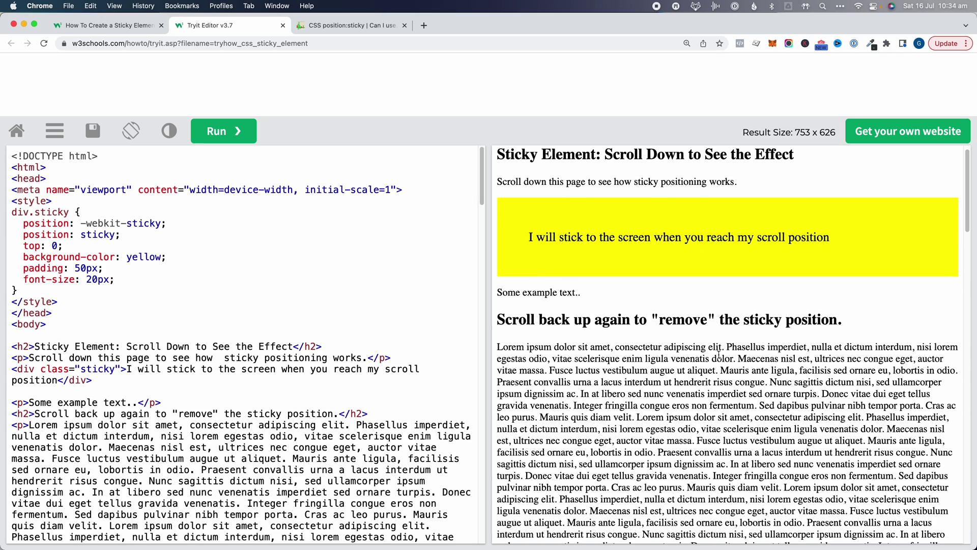
pyautogui.scroll(-5, 720, 355)
pyautogui.scroll(-5, 720, 355)
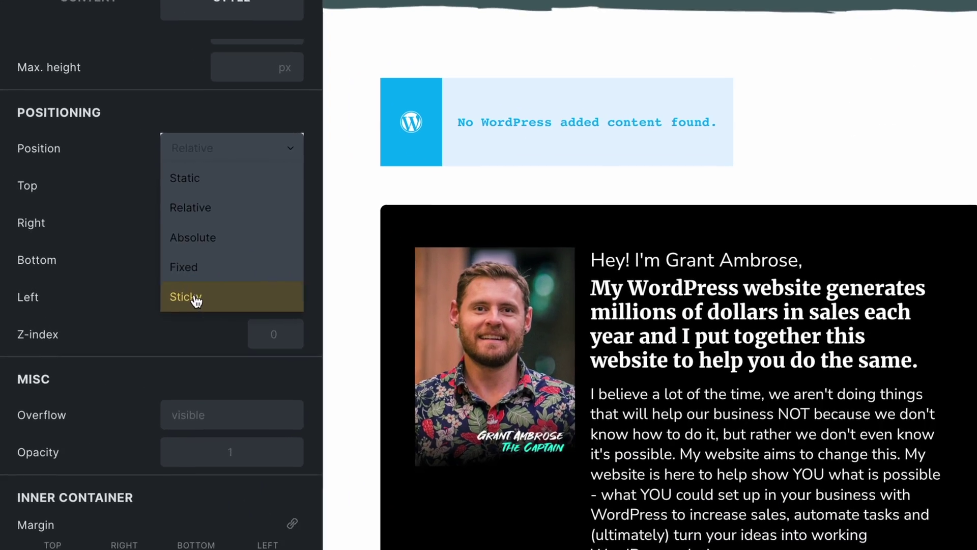
# Set the tips box to Sticky with Top 1, save the template, and return to the post
pyautogui.click(174, 293)
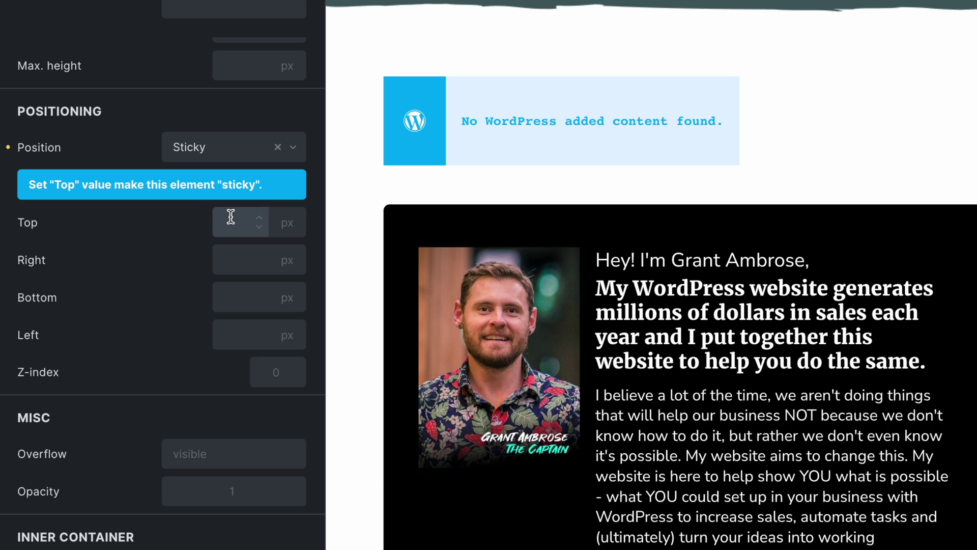
pyautogui.write('1')
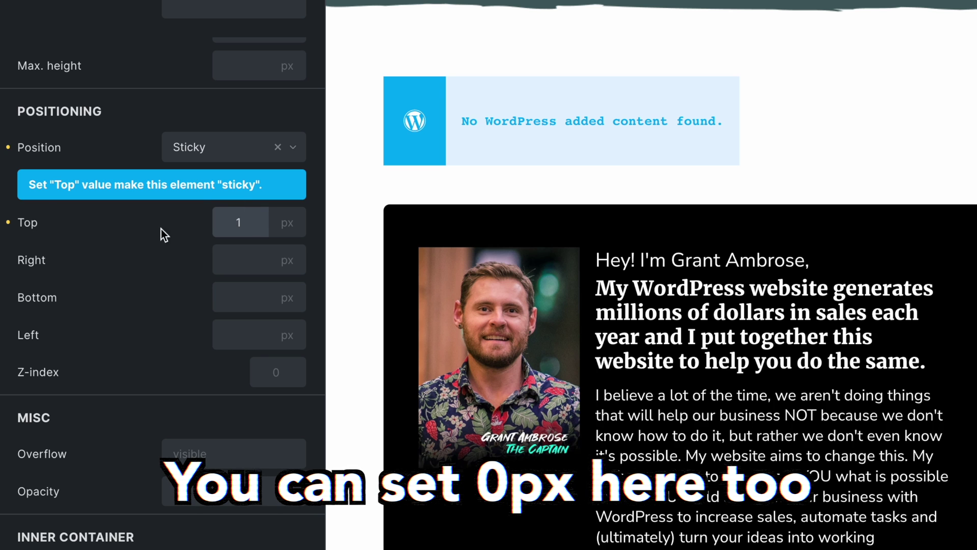
pyautogui.moveTo(35, 184); pyautogui.dragTo(243, 188)
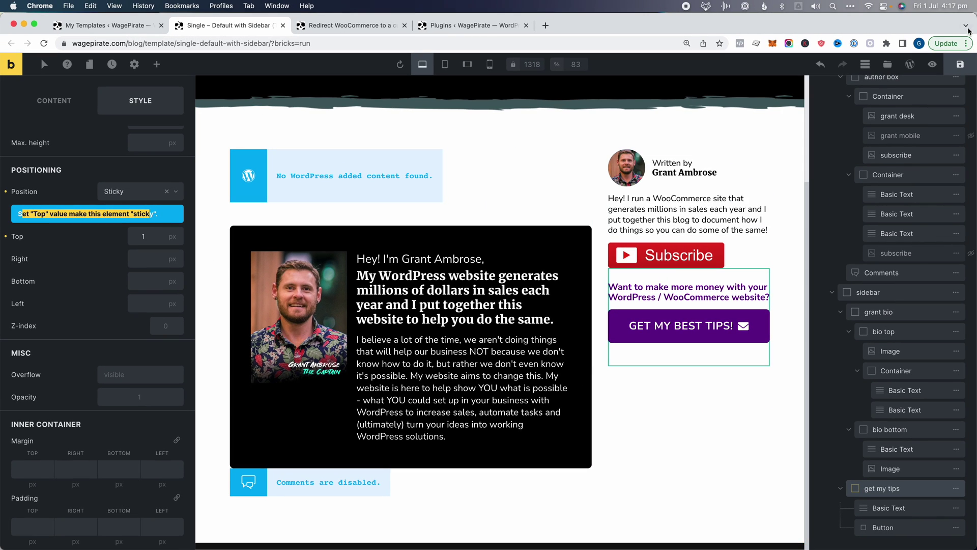
pyautogui.click(962, 65)
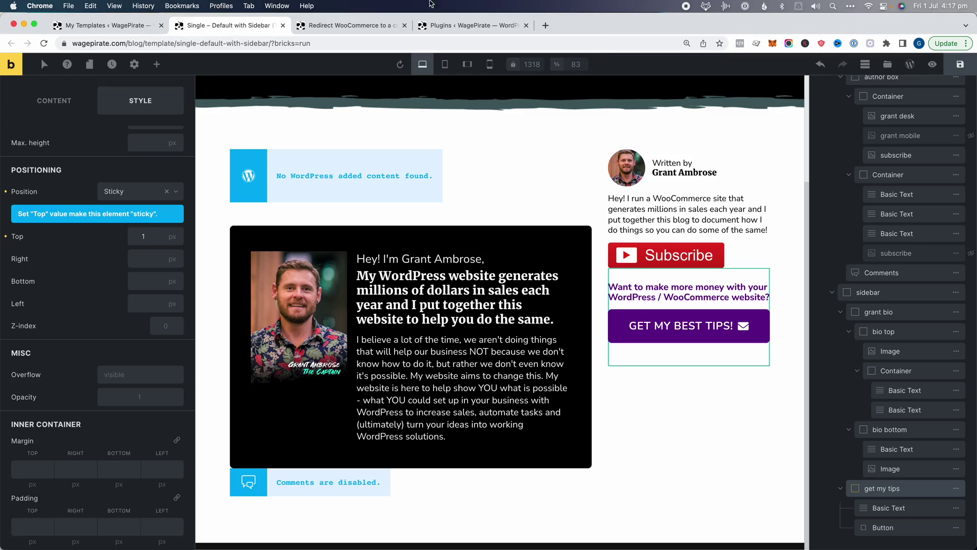
pyautogui.click(363, 25)
pyautogui.scroll(10, 295, 158)
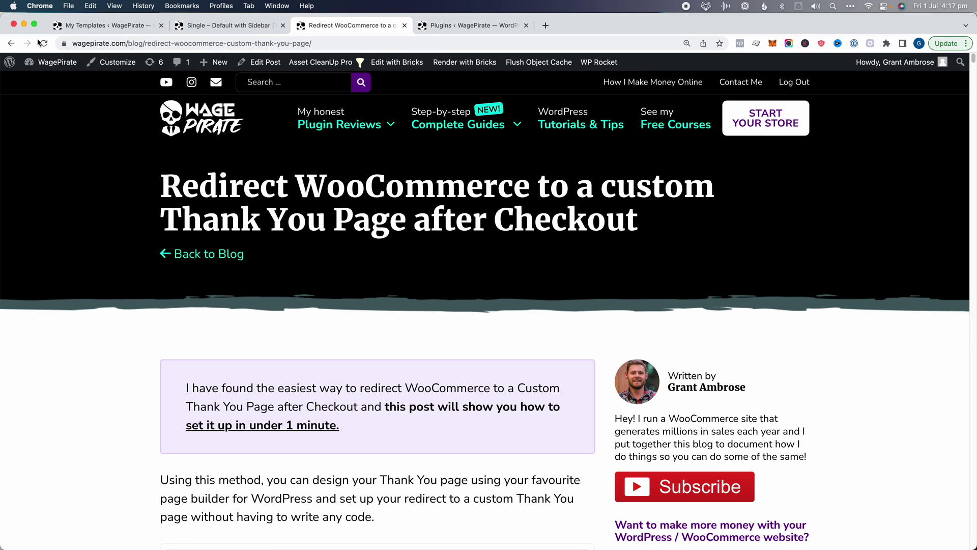
# Scroll the live post, select the tips heading and button, then return to the sidebar template
pyautogui.scroll(-11, 414, 229)
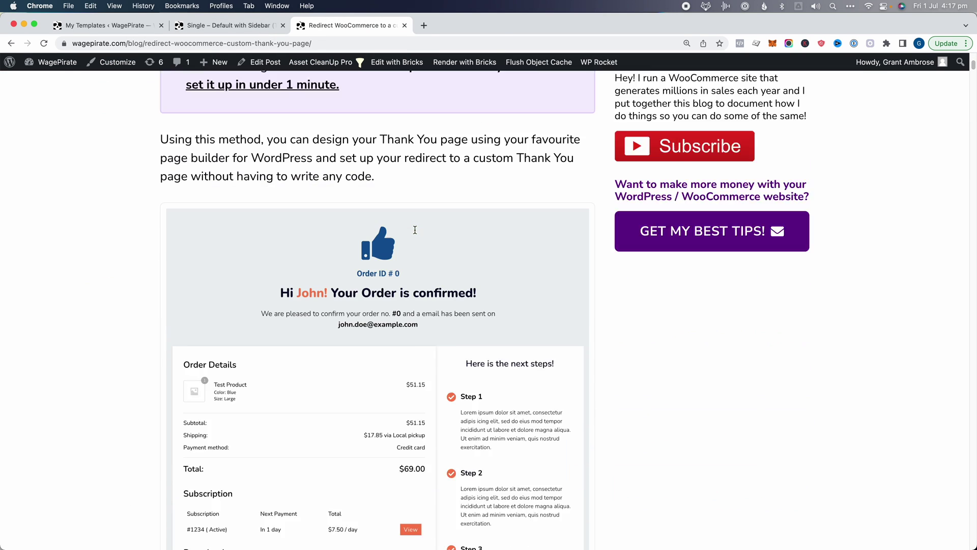
pyautogui.scroll(-5, 415, 229)
pyautogui.scroll(10, 415, 230)
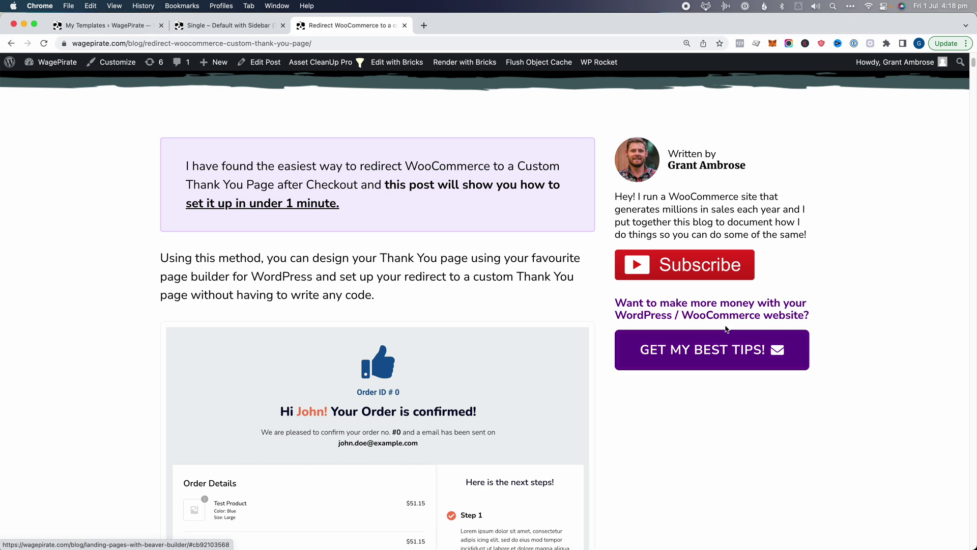
pyautogui.moveTo(646, 299); pyautogui.dragTo(787, 354)
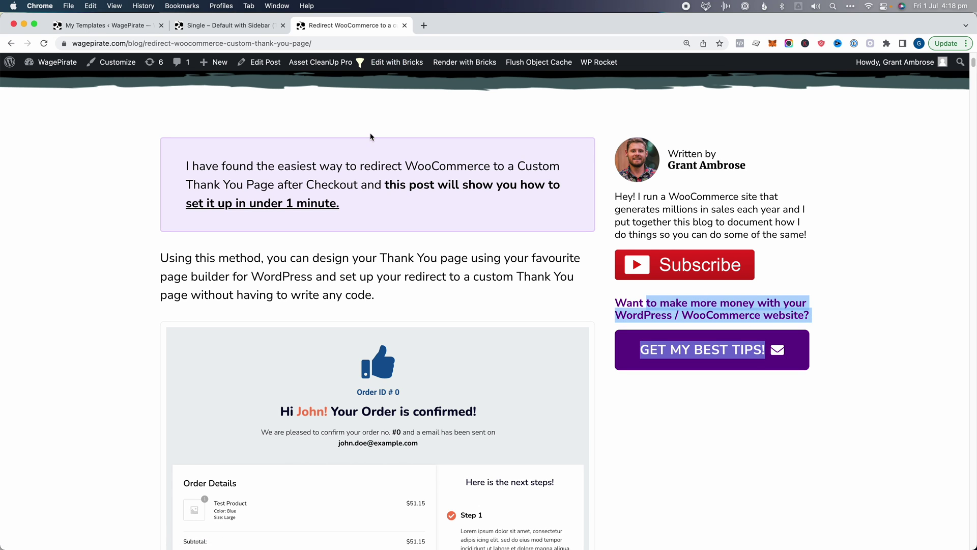
pyautogui.click(261, 30)
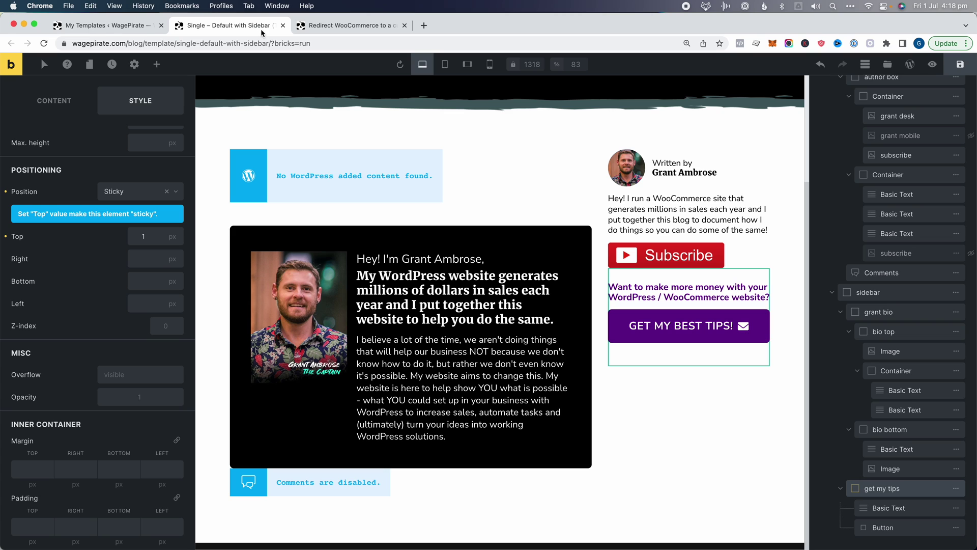
# Collapse primary and sidebar in the Structure tree and inspect pull in, primary and sidebar layouts
pyautogui.scroll(2, 845, 348)
pyautogui.click(831, 347)
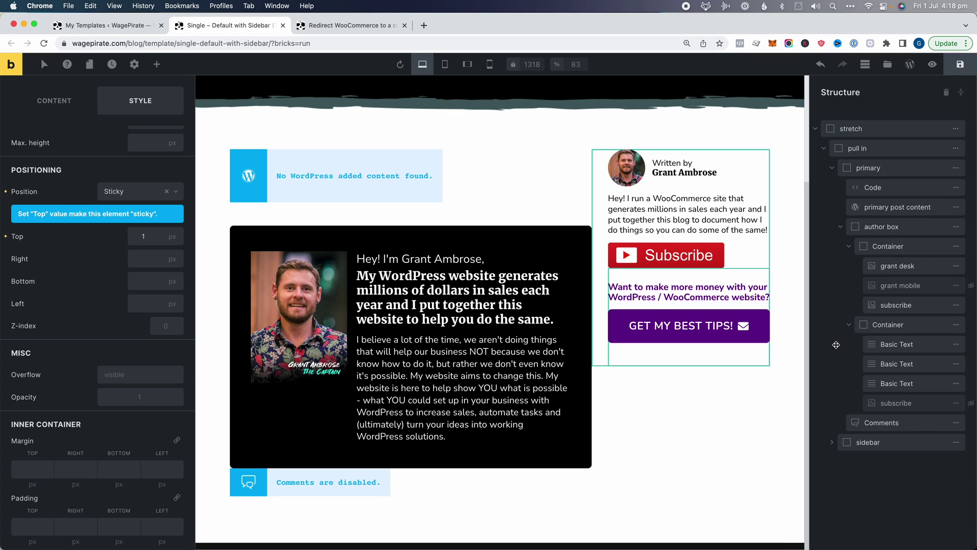
pyautogui.click(832, 168)
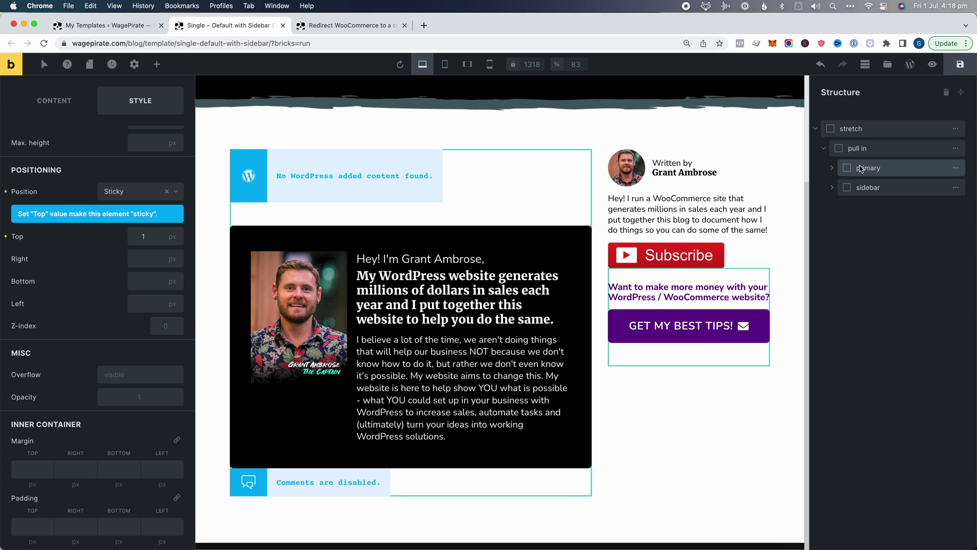
pyautogui.click(861, 169)
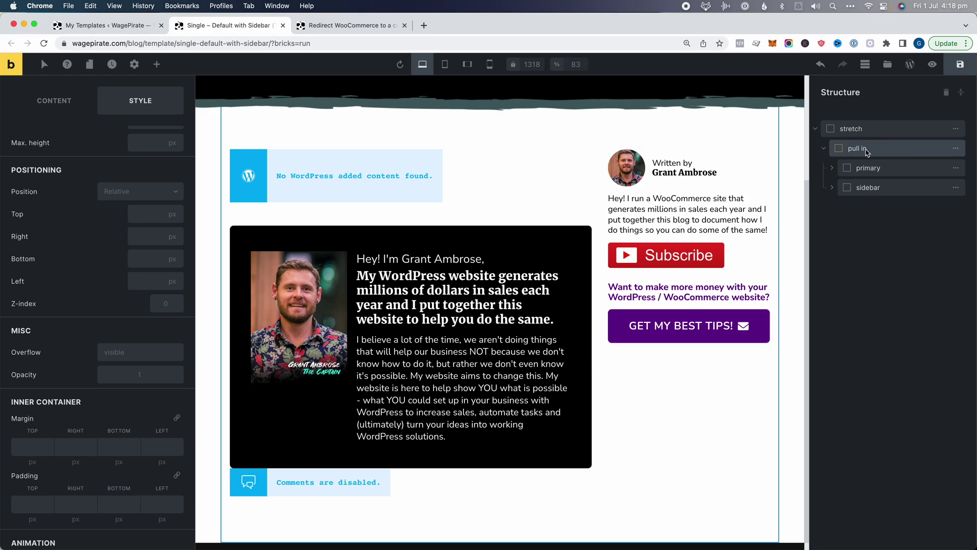
pyautogui.scroll(10, 134, 216)
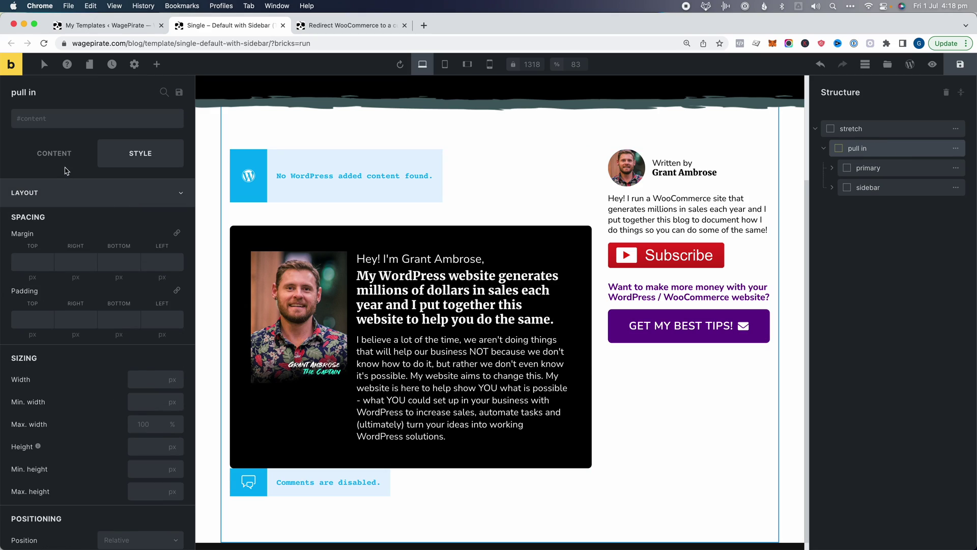
pyautogui.click(65, 160)
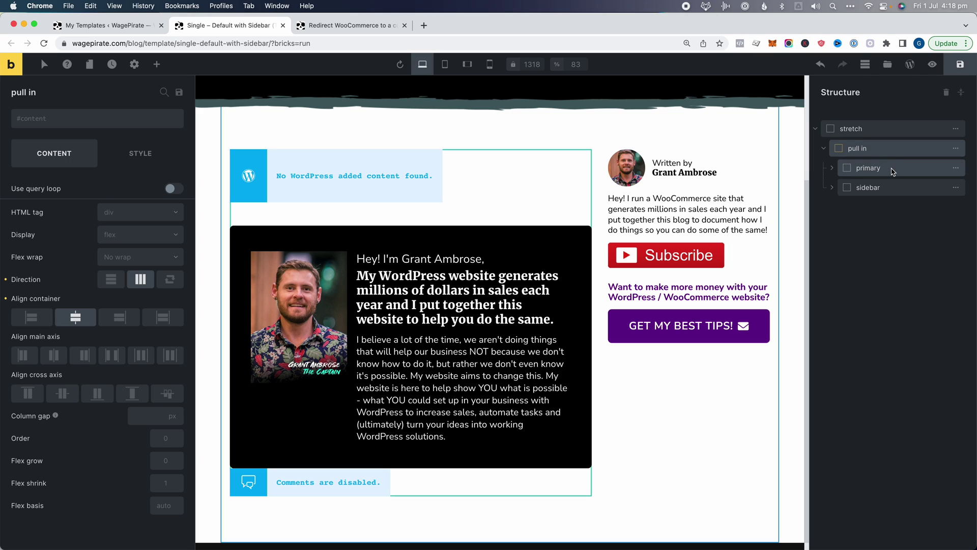
pyautogui.click(892, 170)
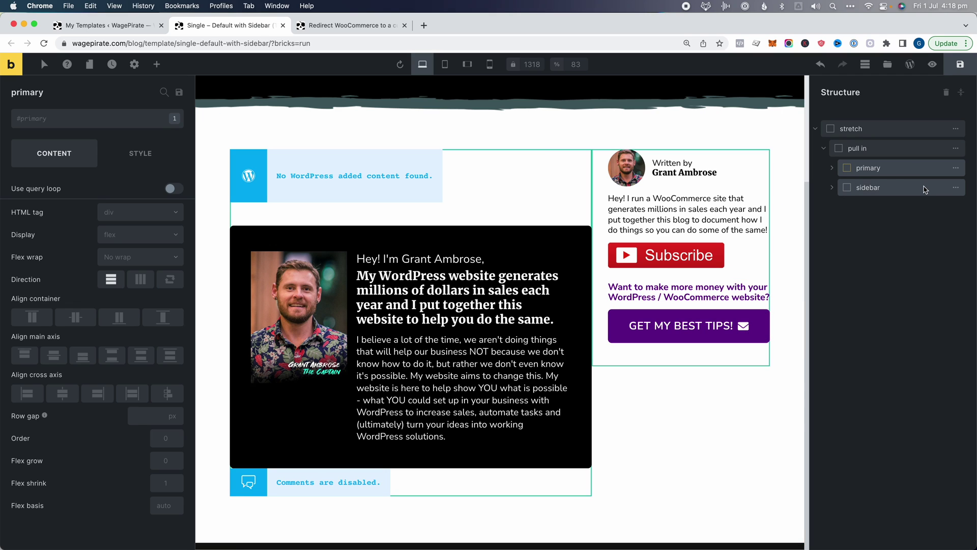
pyautogui.click(925, 188)
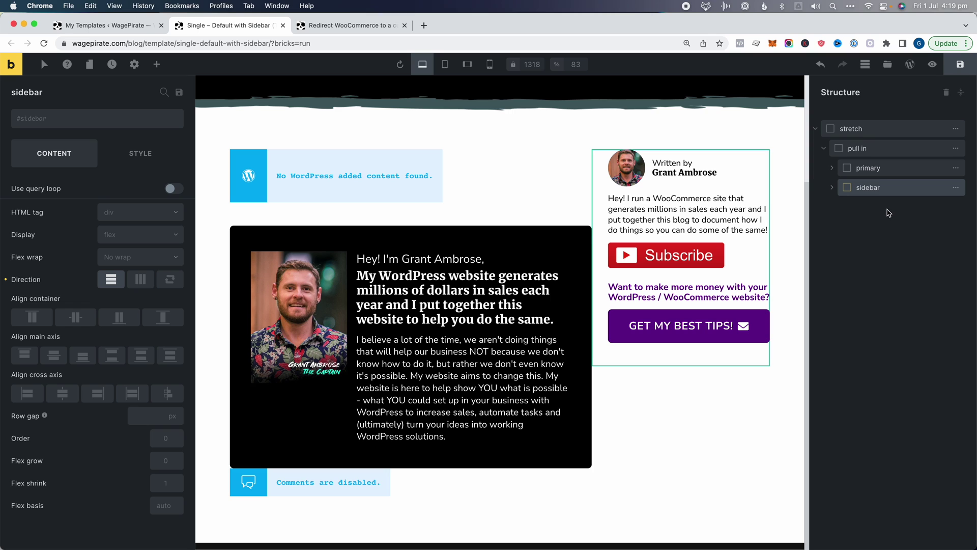
pyautogui.click(884, 151)
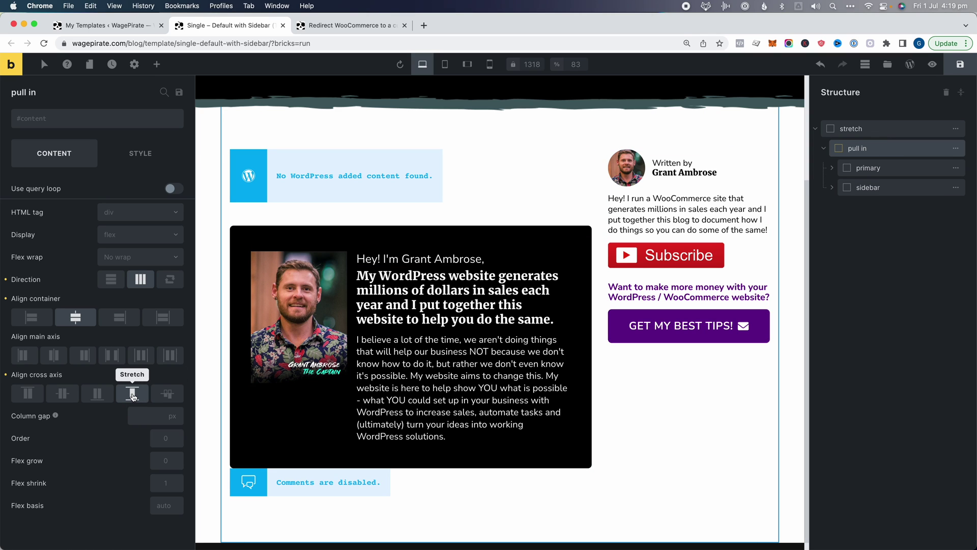
# Set pull in's Align cross axis to Stretch and select sidebar to confirm its full height
pyautogui.click(132, 394)
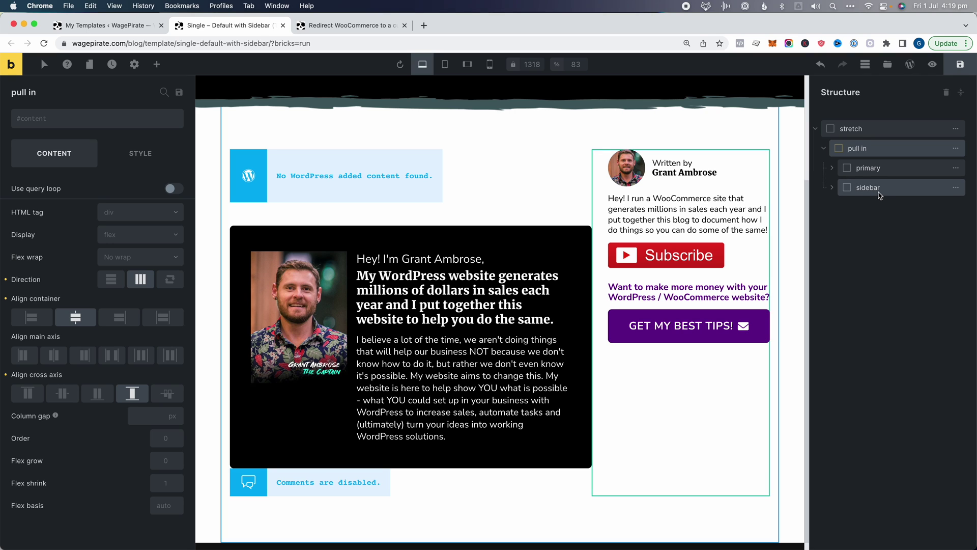
pyautogui.click(878, 191)
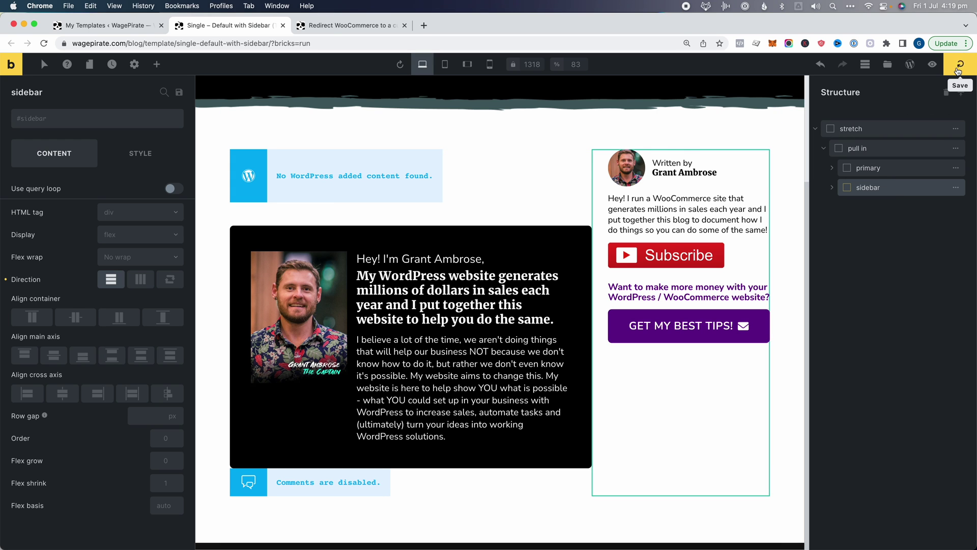
# Reload the live post, scroll through it to confirm the tips box stays pinned, then return to the builder
pyautogui.click(331, 27)
pyautogui.scroll(5, 212, 115)
pyautogui.click(47, 45)
pyautogui.scroll(-6, 233, 201)
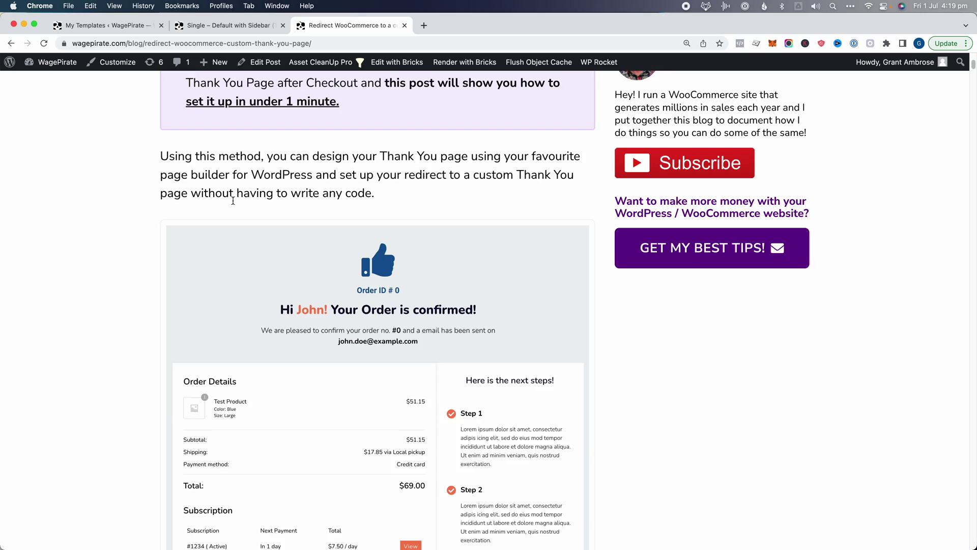
pyautogui.scroll(-20, 233, 201)
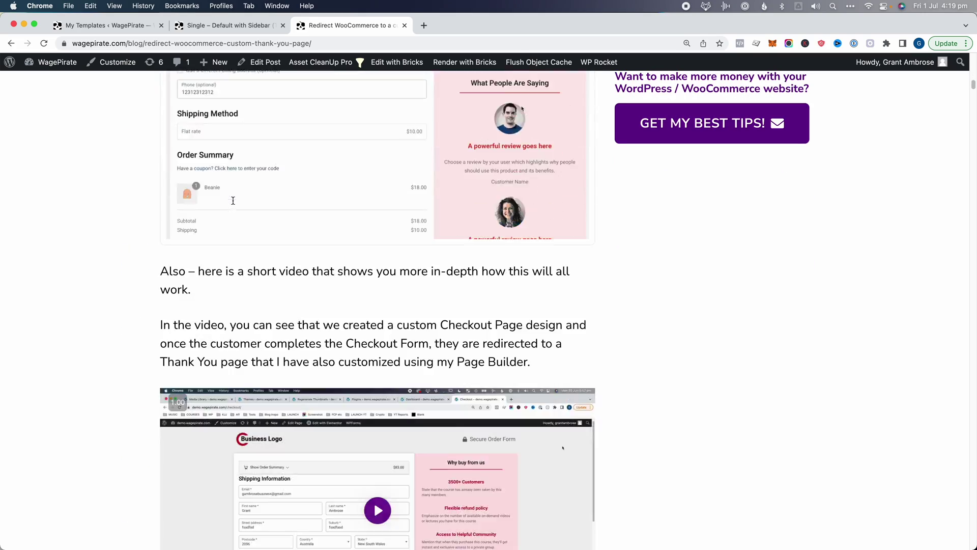
pyautogui.scroll(-12, 233, 201)
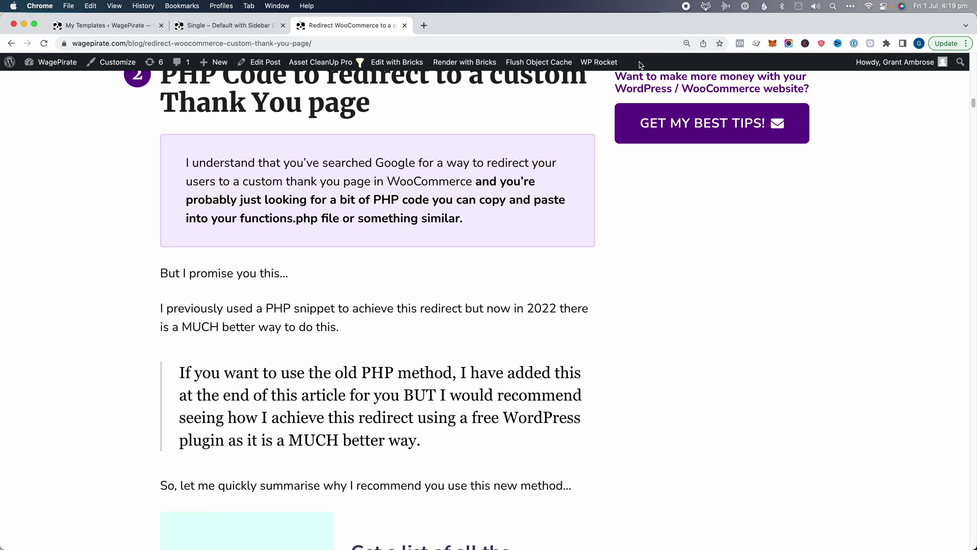
pyautogui.click(226, 27)
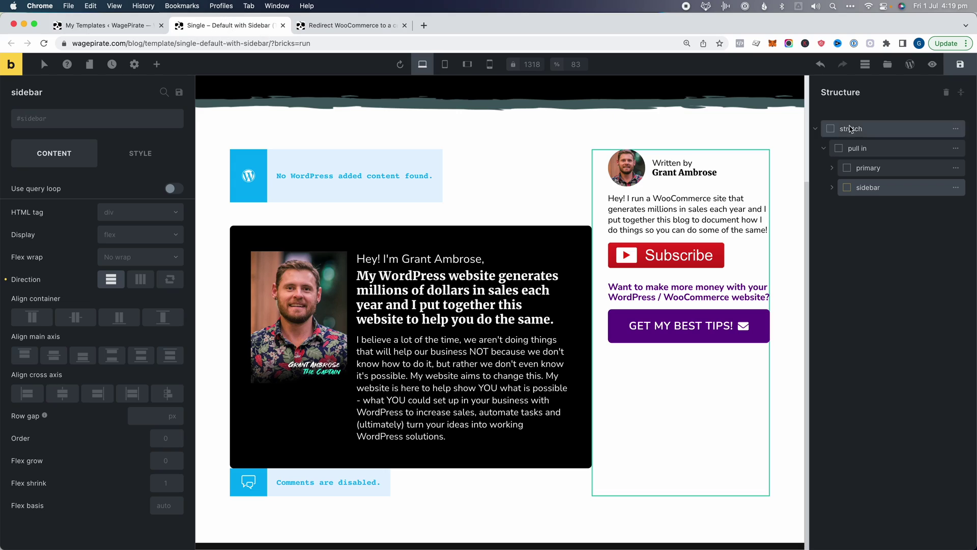
# Select the sidebar's get my tips box and set its sticky Top offset to 30 px
pyautogui.click(832, 188)
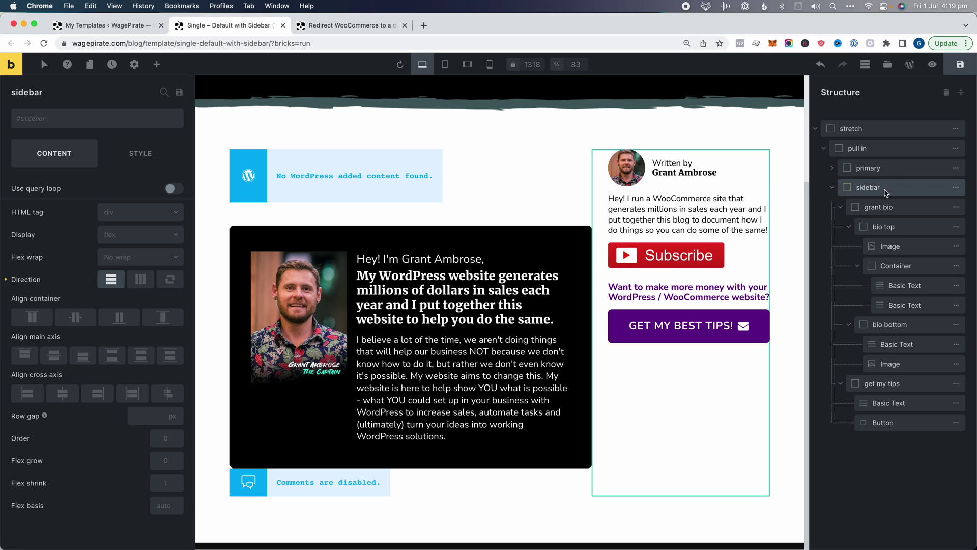
pyautogui.click(883, 384)
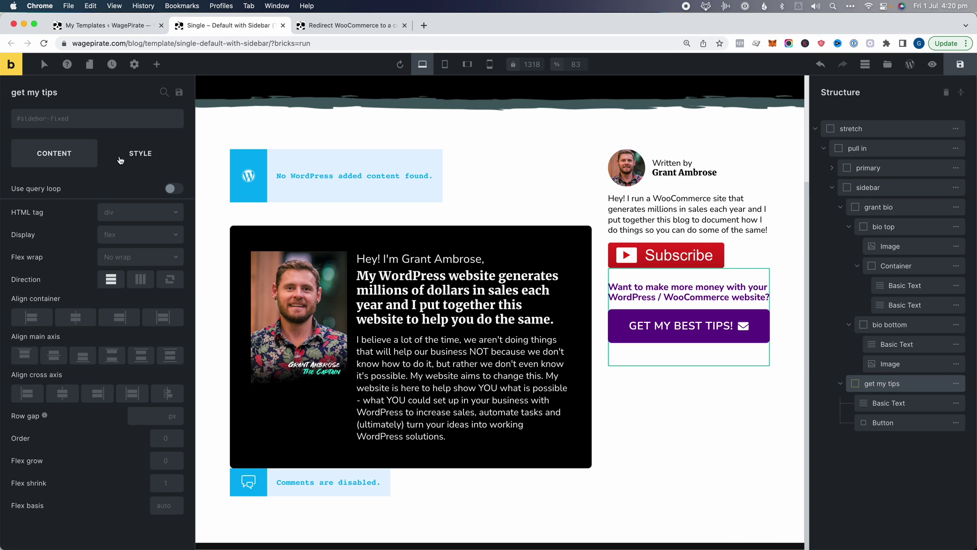
pyautogui.click(140, 153)
pyautogui.scroll(-5, 138, 306)
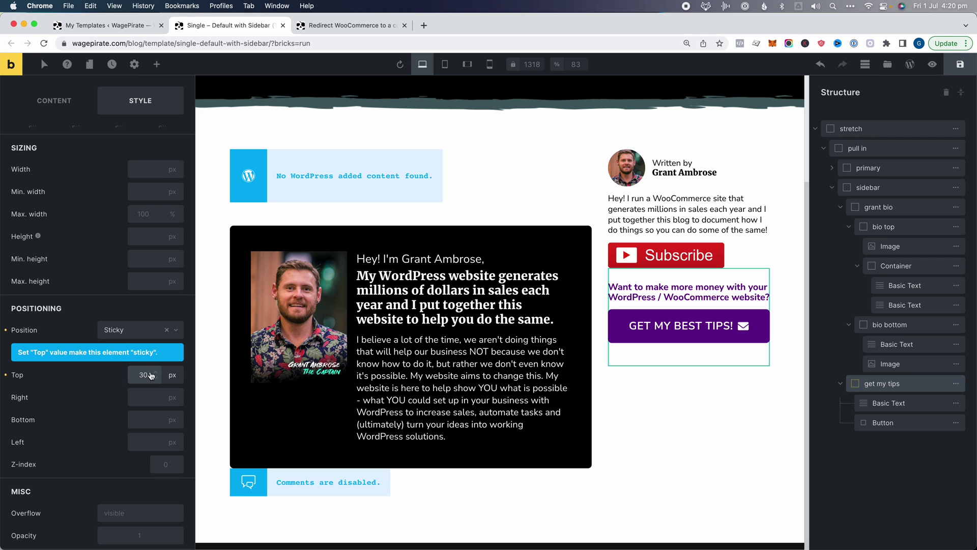
pyautogui.click(351, 25)
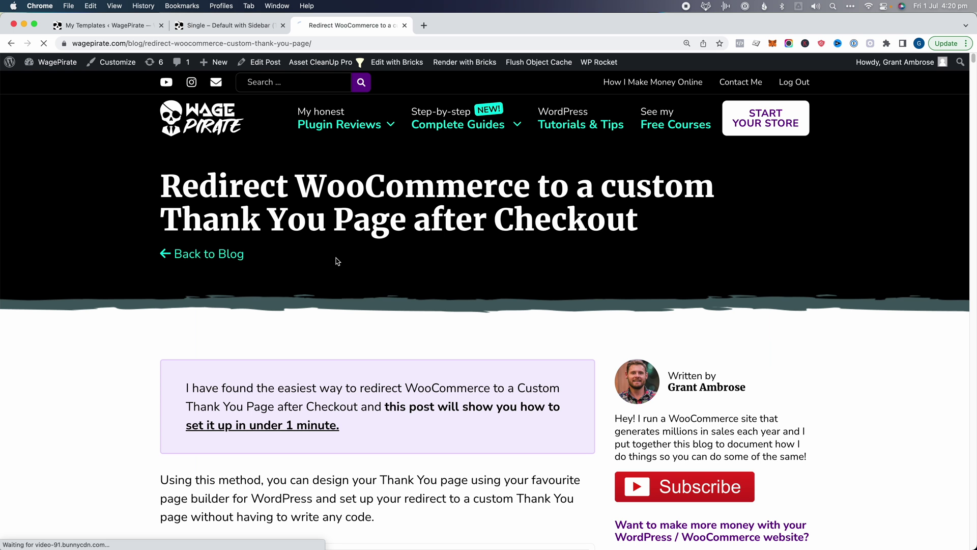
pyautogui.scroll(-15, 336, 261)
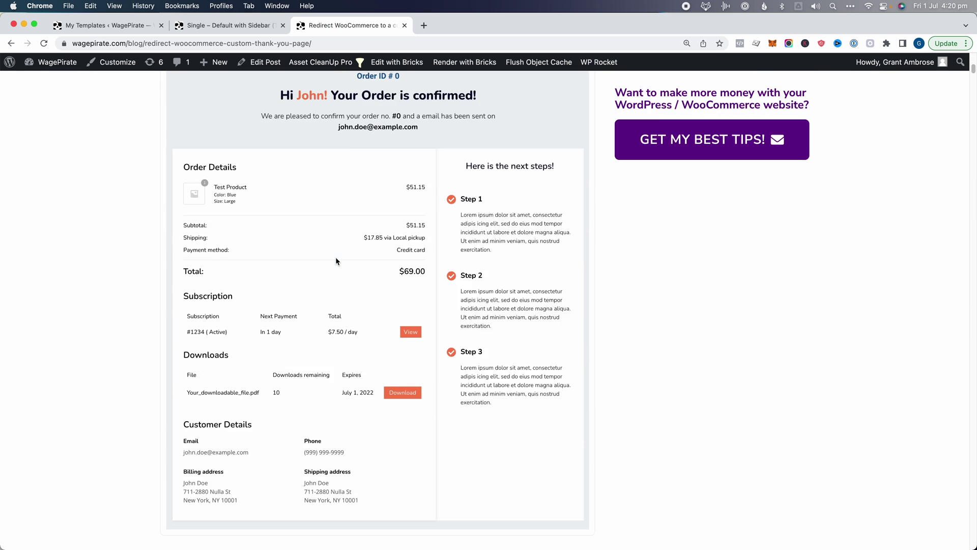
pyautogui.scroll(-15, 336, 259)
pyautogui.scroll(2, 708, 109)
pyautogui.click(744, 141)
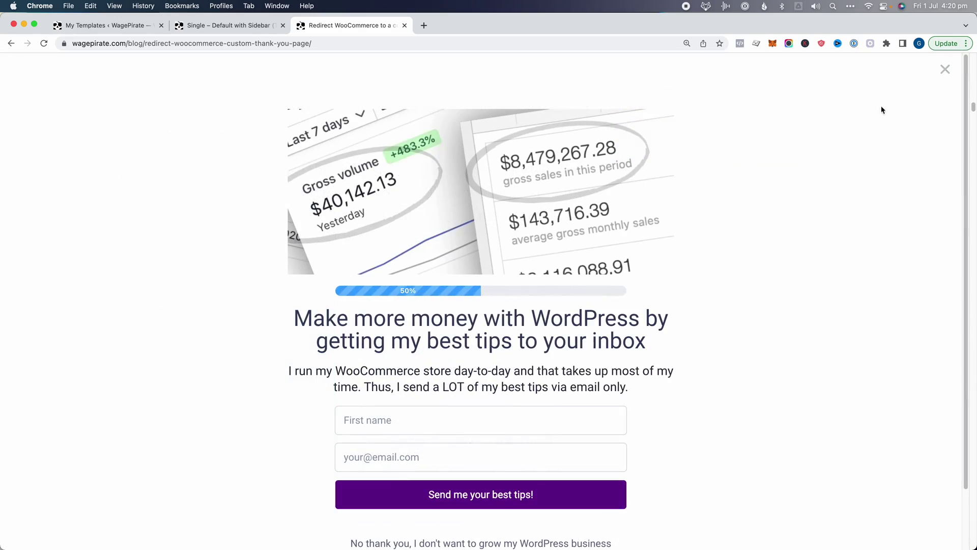
pyautogui.click(952, 70)
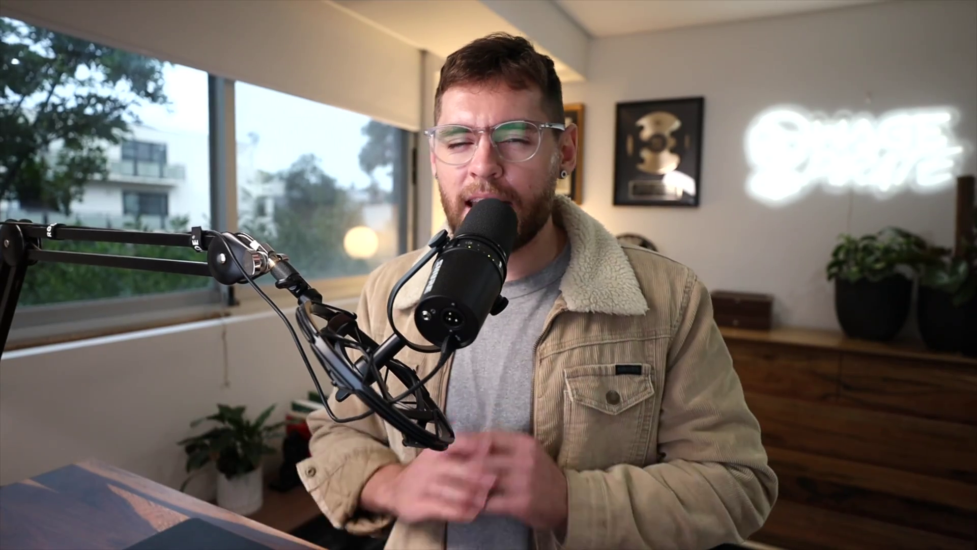